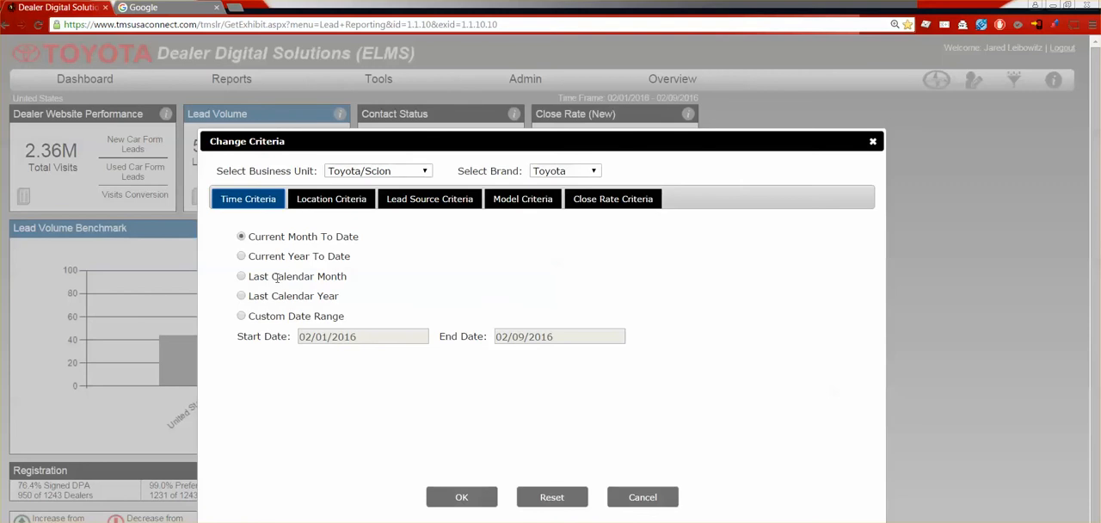
# Step: Switch the time criteria to a custom date range and set the start date to 09/01/2015
pyautogui.click(242, 317)
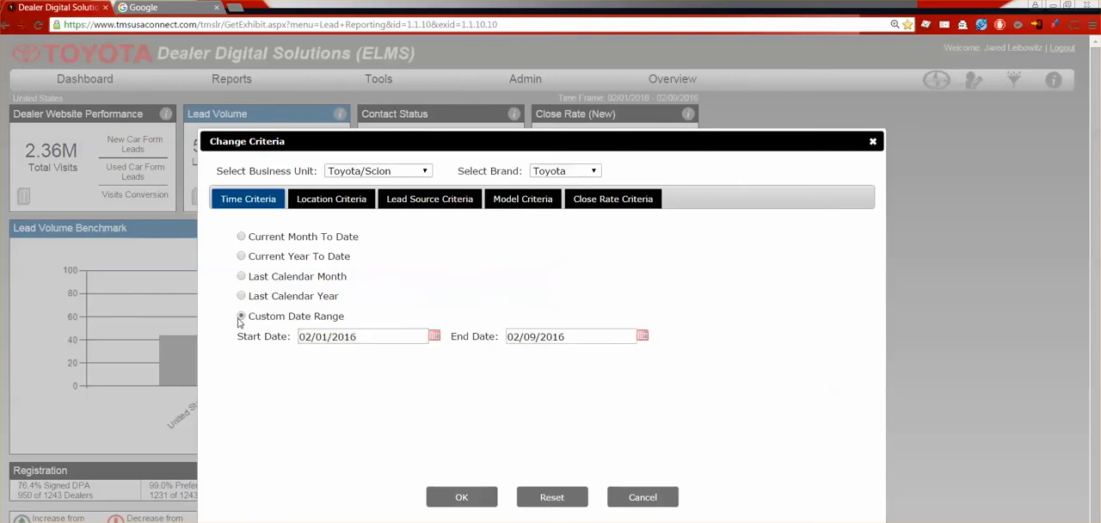
pyautogui.click(434, 336)
pyautogui.click(308, 357)
pyautogui.click(309, 357)
pyautogui.click(308, 357)
pyautogui.click(309, 356)
pyautogui.click(309, 357)
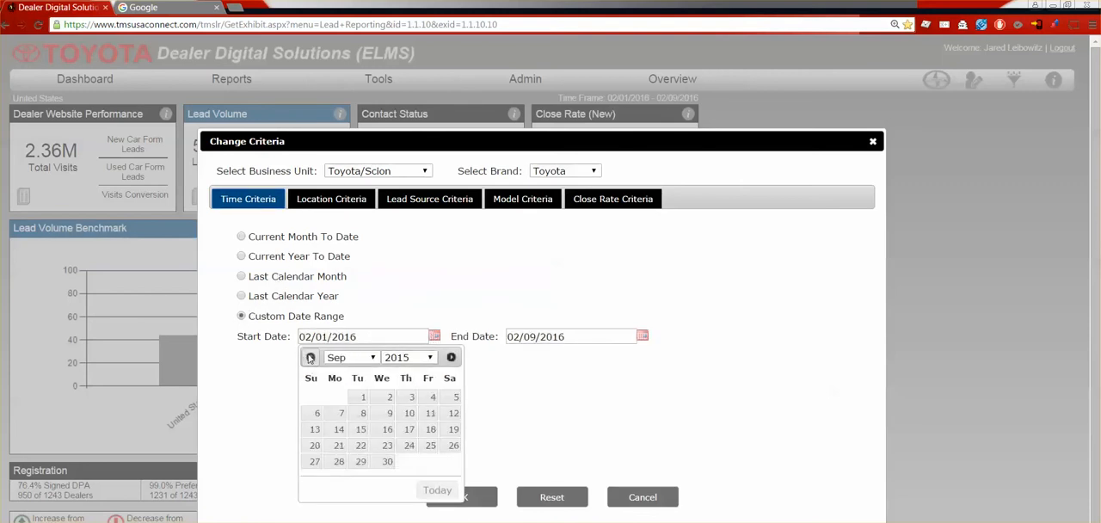
pyautogui.click(362, 396)
# Step: Set the end date of the custom range to 12/31/2015
pyautogui.click(642, 337)
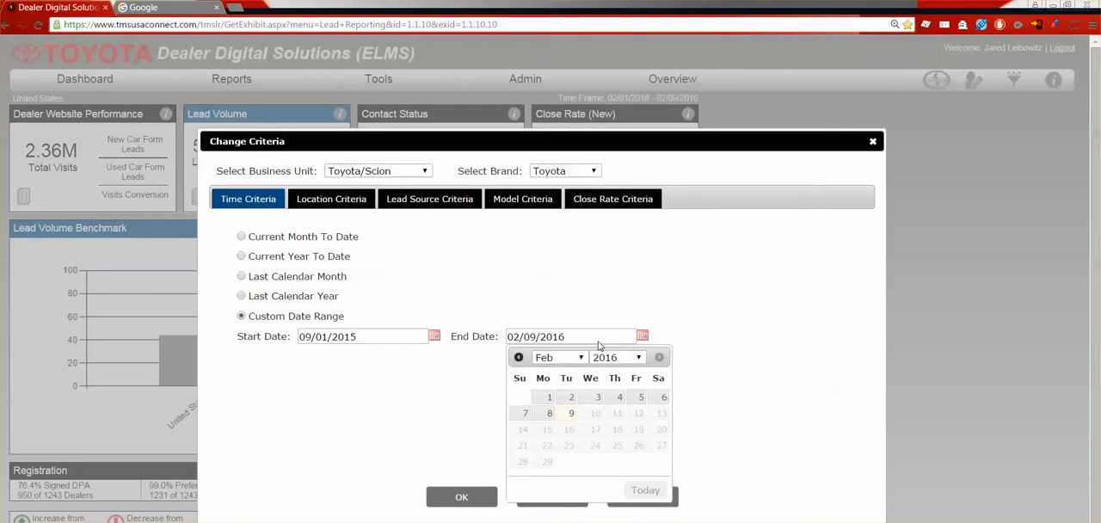
pyautogui.click(518, 357)
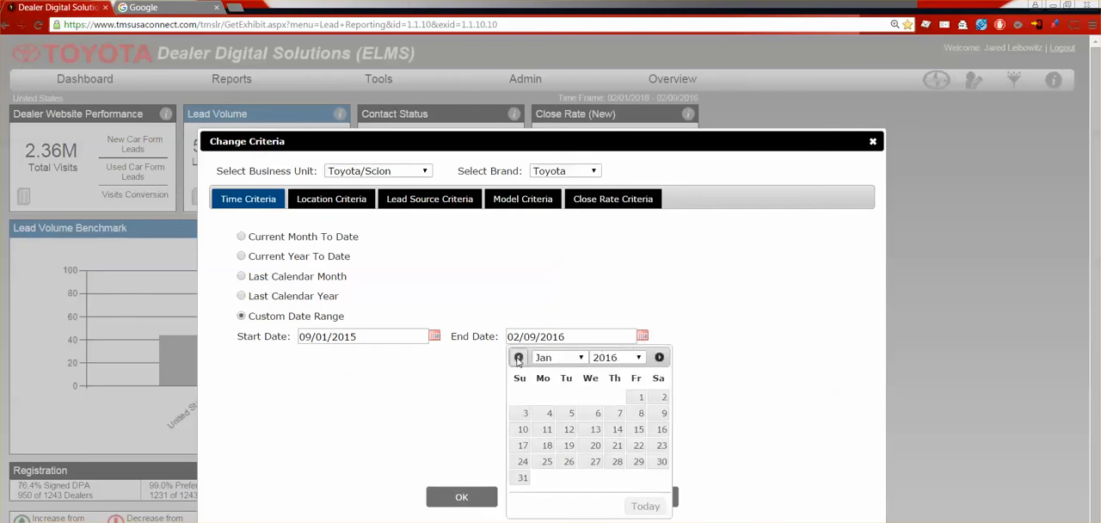
pyautogui.click(519, 357)
pyautogui.click(617, 462)
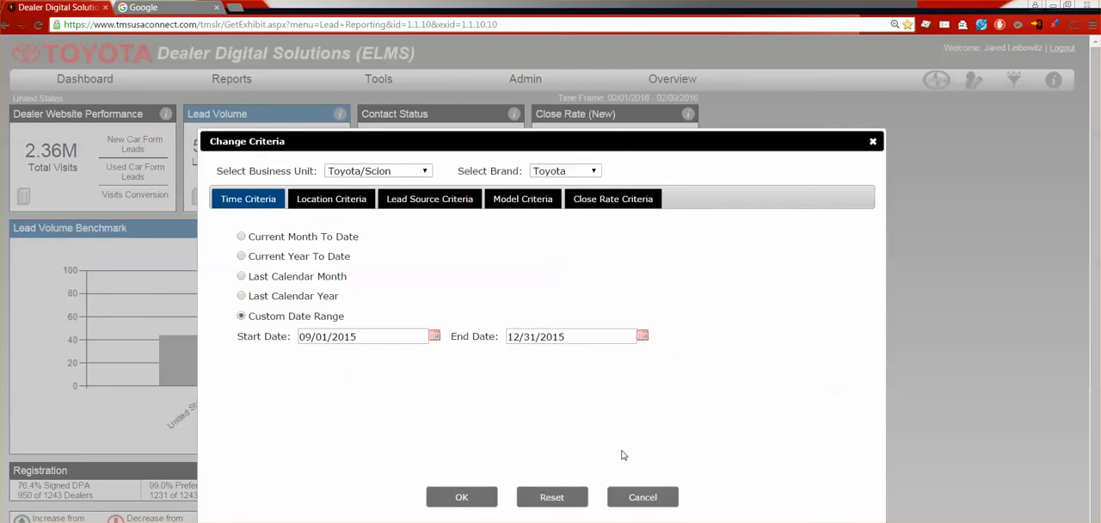
# Step: Set the location criteria to the Los Angeles region, district 01, dealer AutoNation Toyota Buena Park, and apply the criteria
pyautogui.click(350, 199)
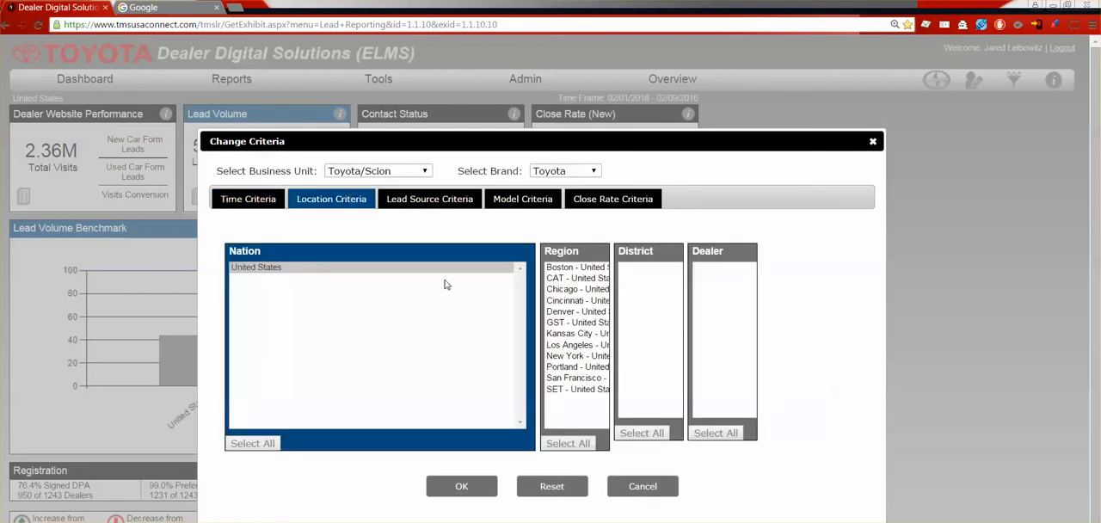
pyautogui.click(569, 345)
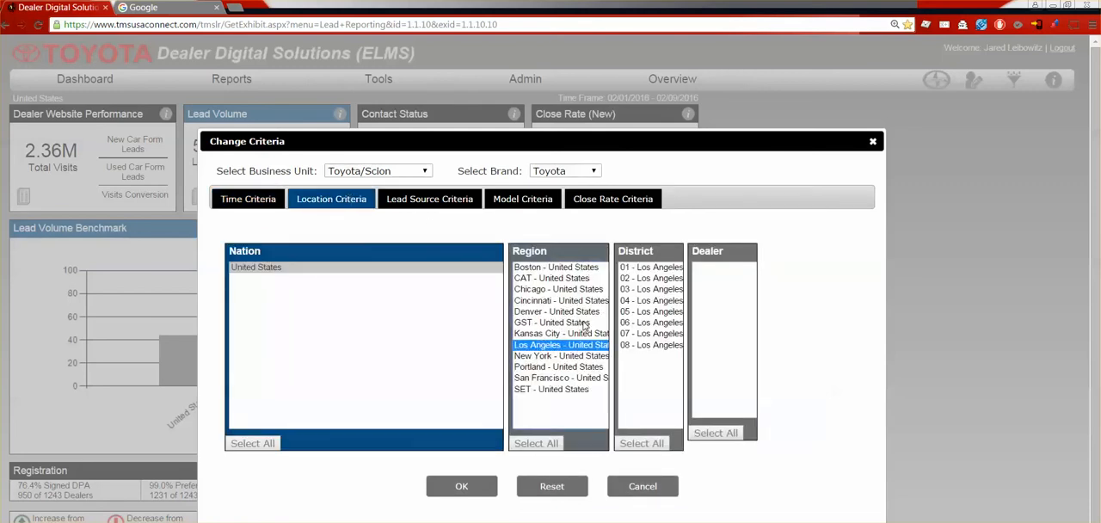
pyautogui.click(642, 268)
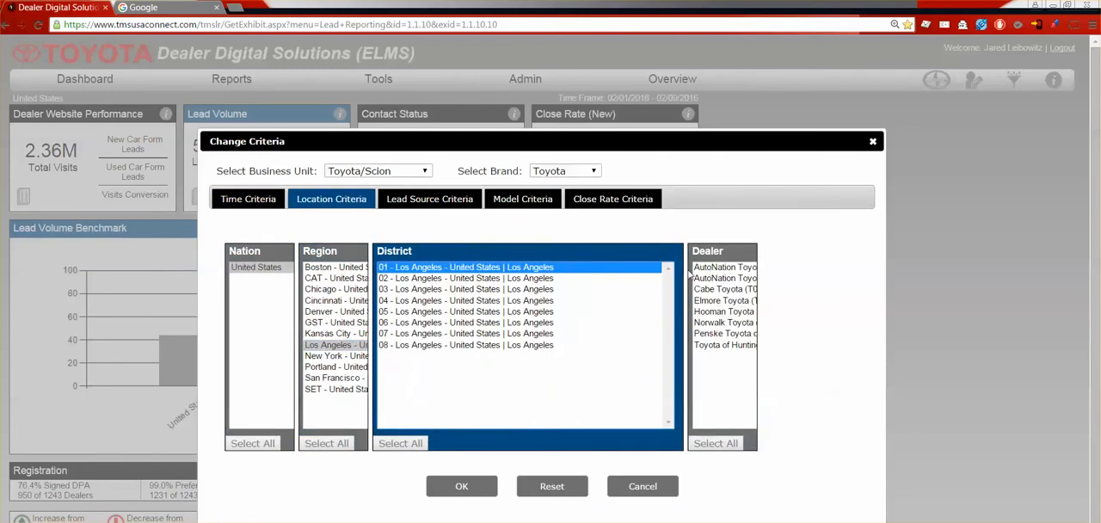
pyautogui.click(462, 486)
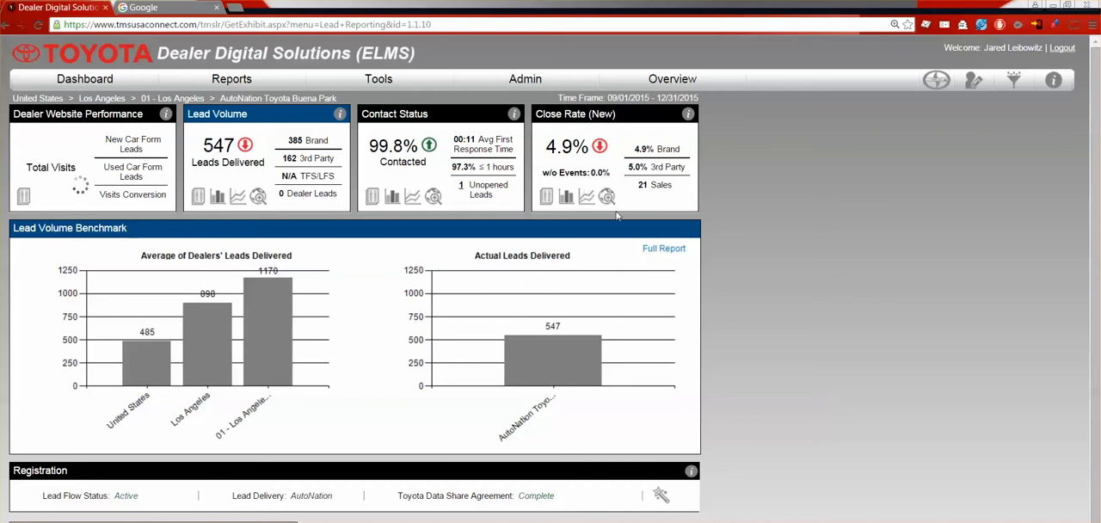
# Step: Open the Lead List report for the dealer and export all its records to Excel
pyautogui.click(231, 83)
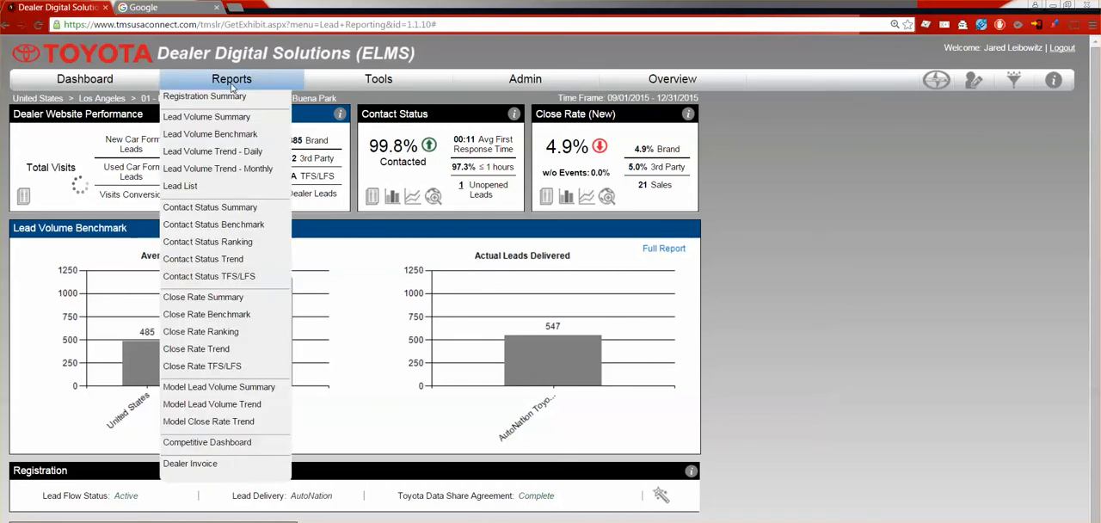
pyautogui.click(207, 188)
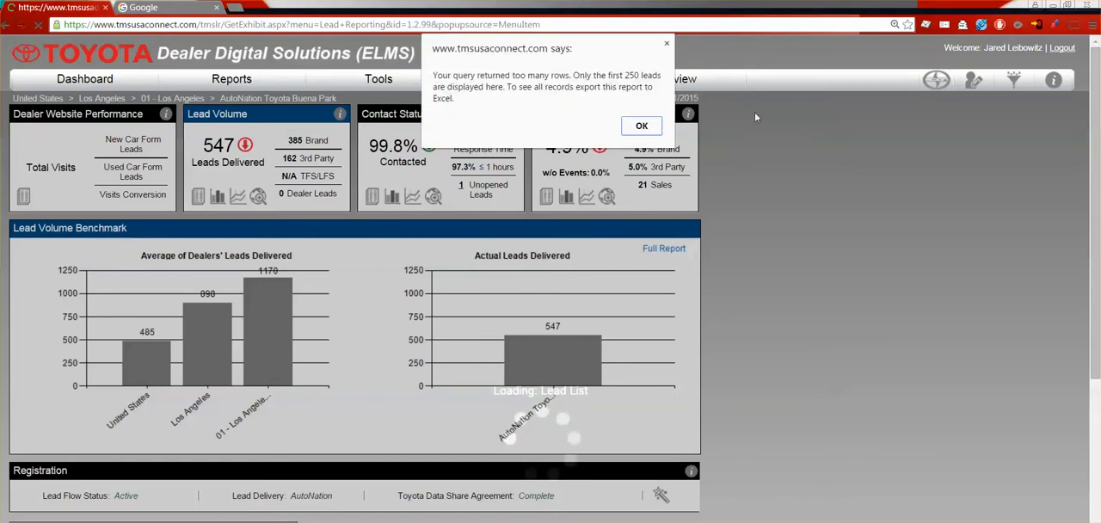
pyautogui.click(641, 127)
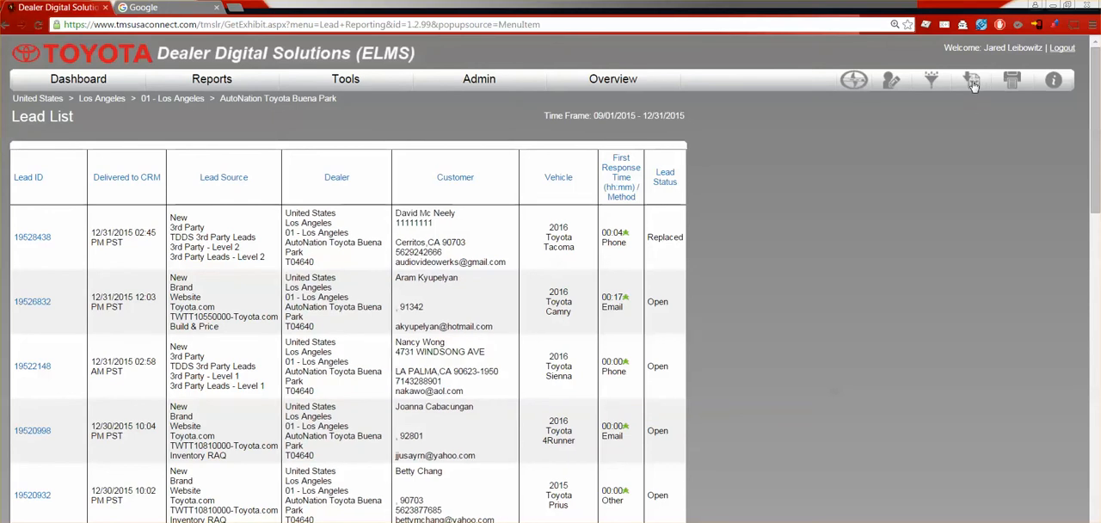
pyautogui.click(972, 83)
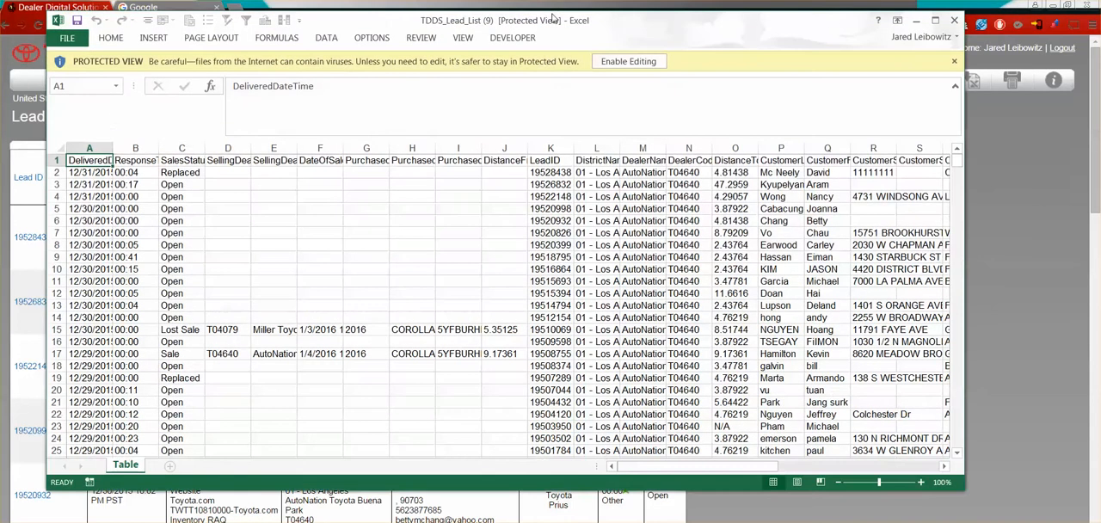
# Step: In Excel, maximize the exported lead list, enable editing and add filters to the header row
pyautogui.doubleClick(555, 19)
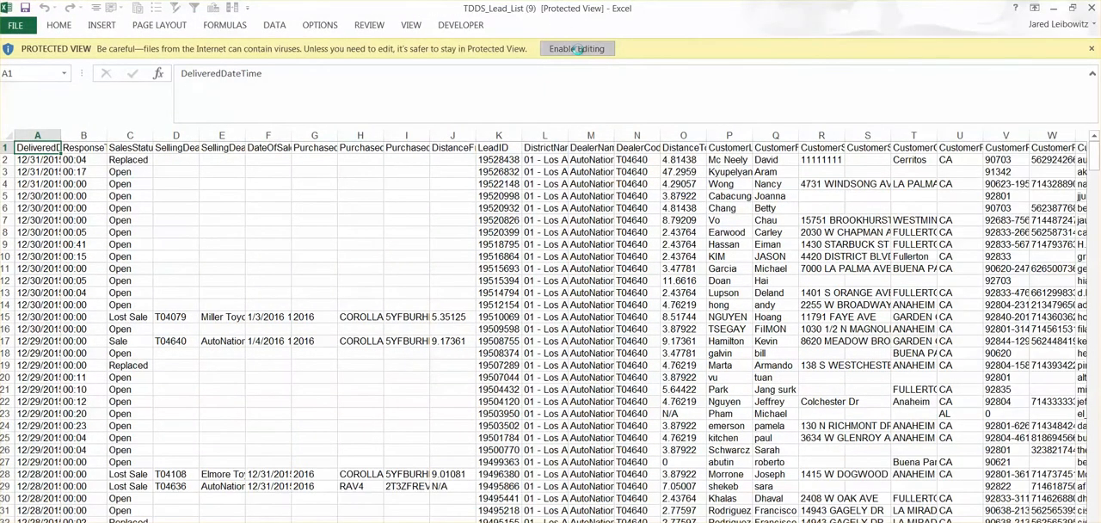
pyautogui.click(579, 43)
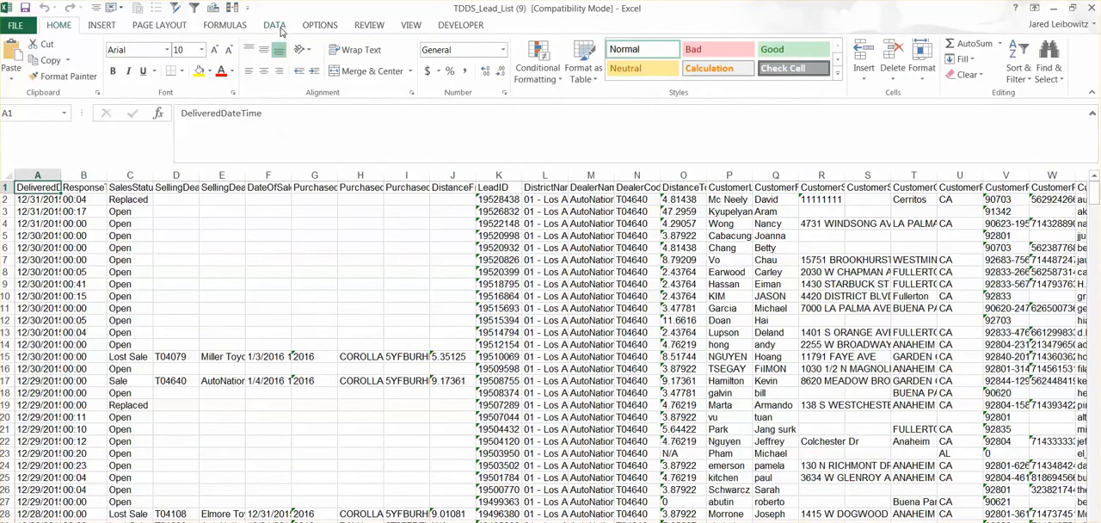
pyautogui.click(275, 30)
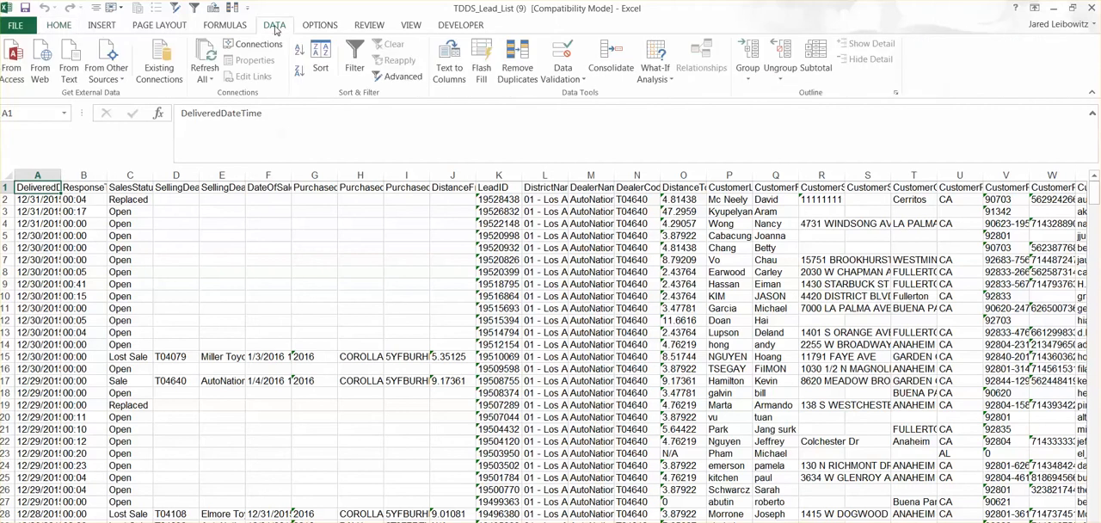
pyautogui.click(353, 60)
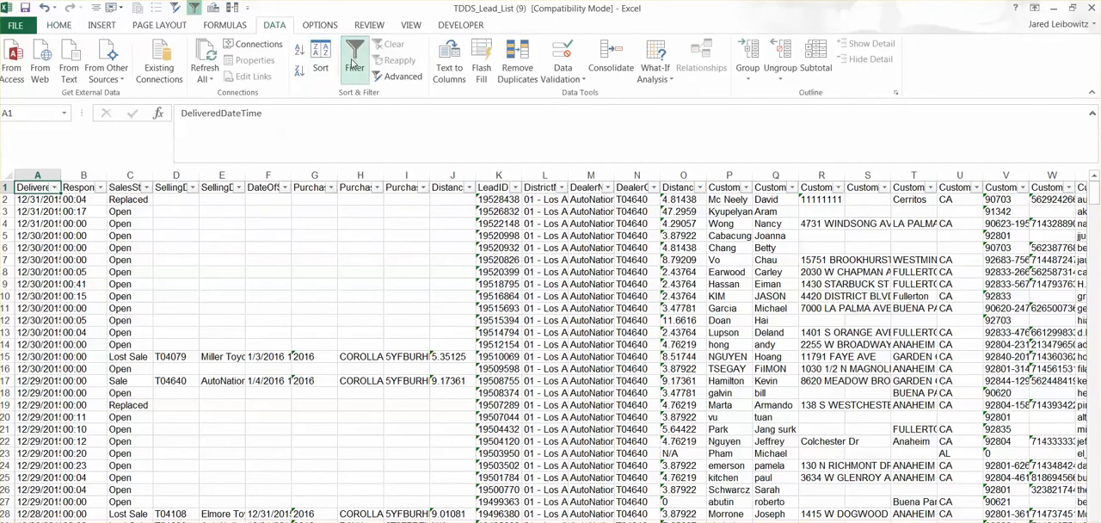
# Step: Filter the SalesStatus column to show only Lost Sale rows and look through the filtered leads
pyautogui.click(148, 188)
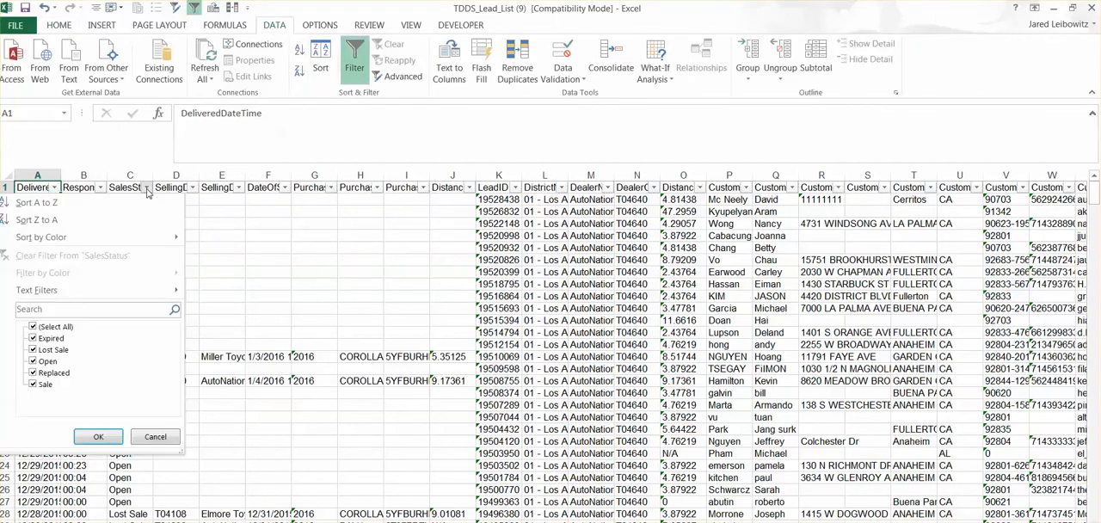
pyautogui.click(58, 330)
pyautogui.click(49, 352)
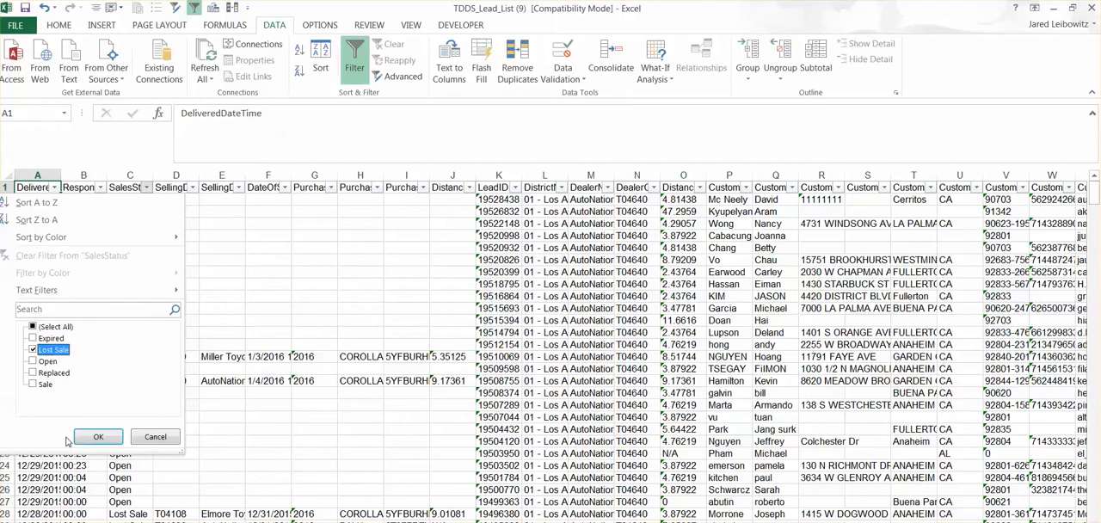
pyautogui.click(82, 438)
pyautogui.scroll(-2, 214, 284)
pyautogui.scroll(-6, 213, 284)
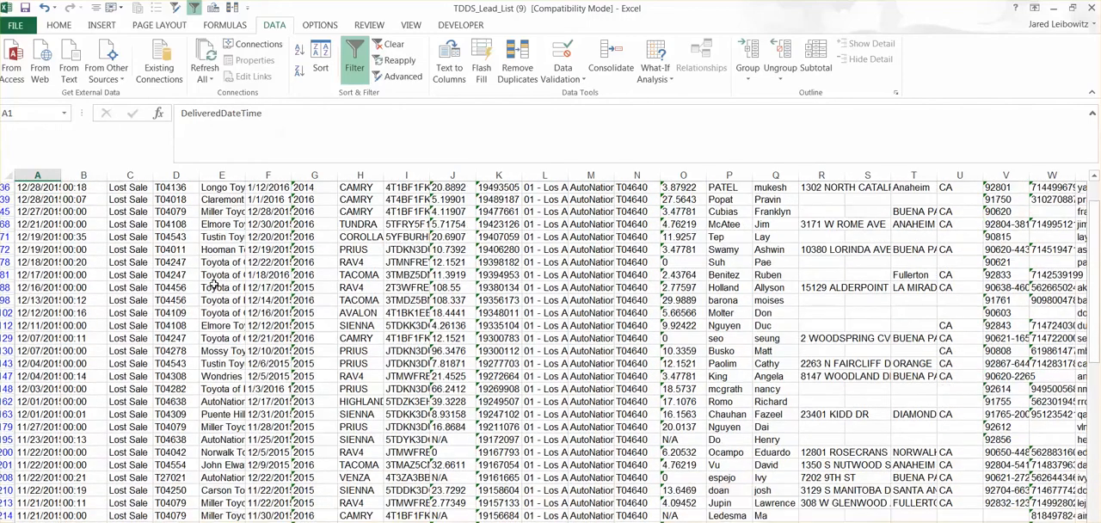
pyautogui.scroll(-12, 201, 282)
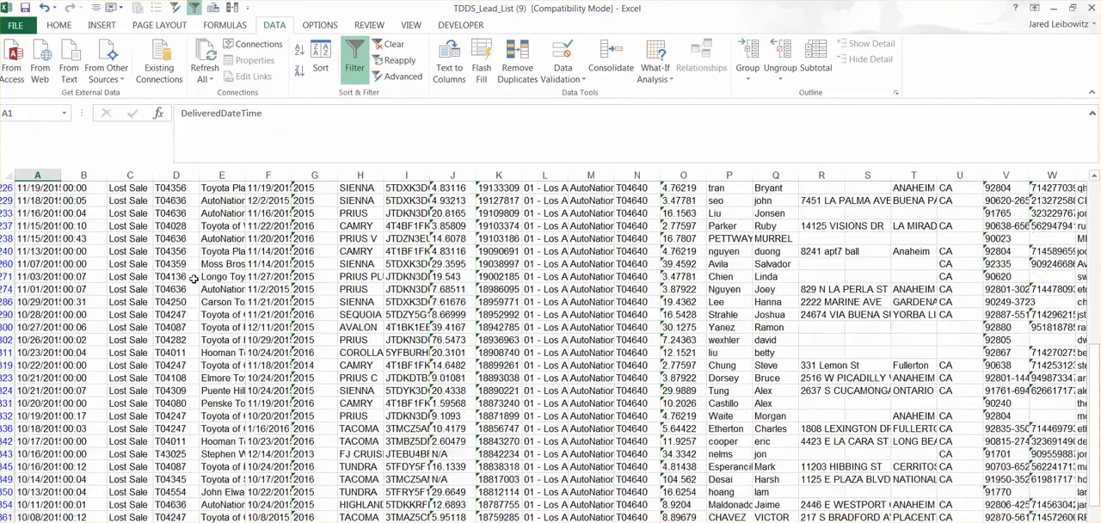
pyautogui.scroll(12, 193, 277)
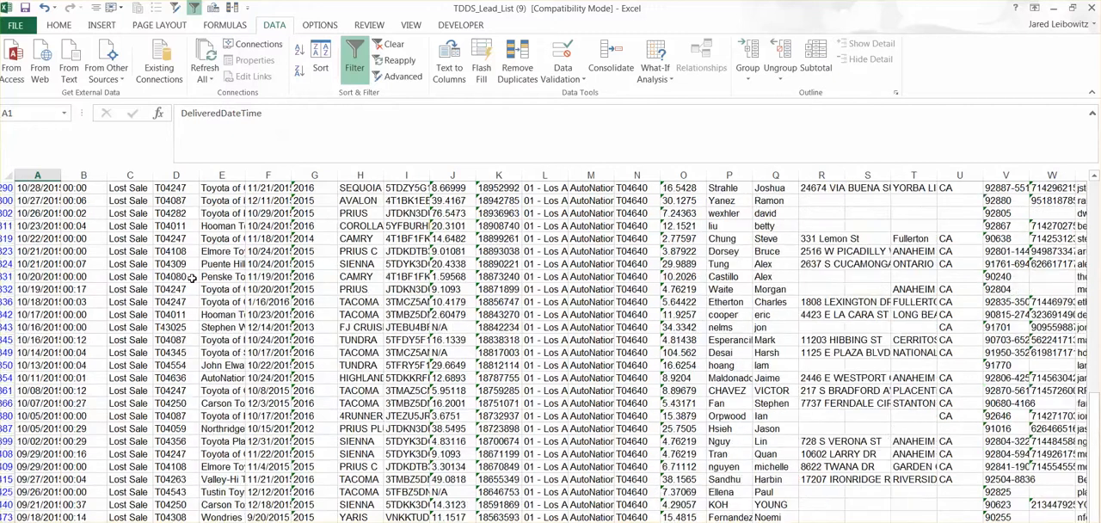
pyautogui.scroll(2, 192, 276)
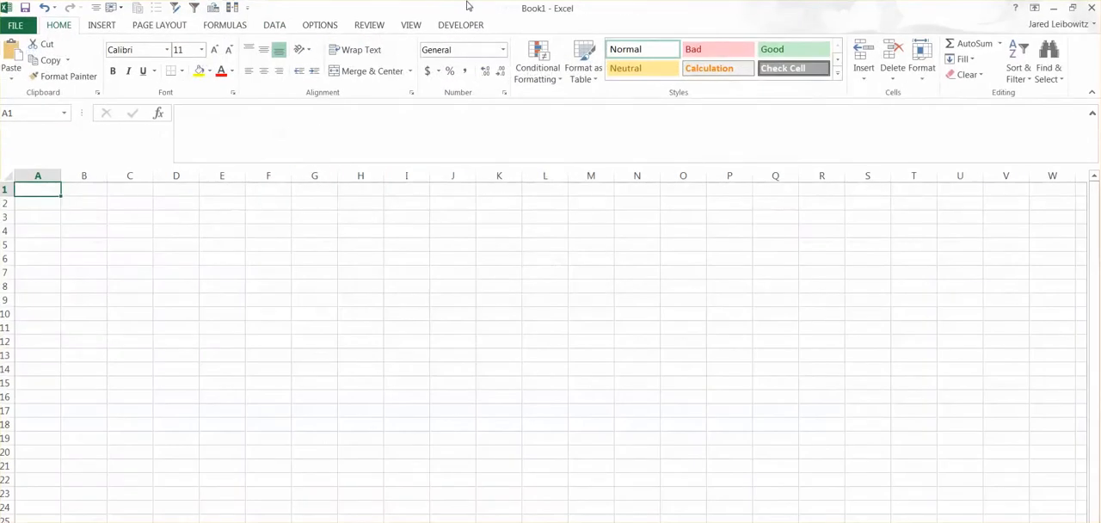
# Step: Copy the filtered lost-sale rows with their headers and paste them into a new blank workbook starting at cell A1
pyautogui.moveTo(510, 11); pyautogui.dragTo(0, 40)
pyautogui.click(42, 199)
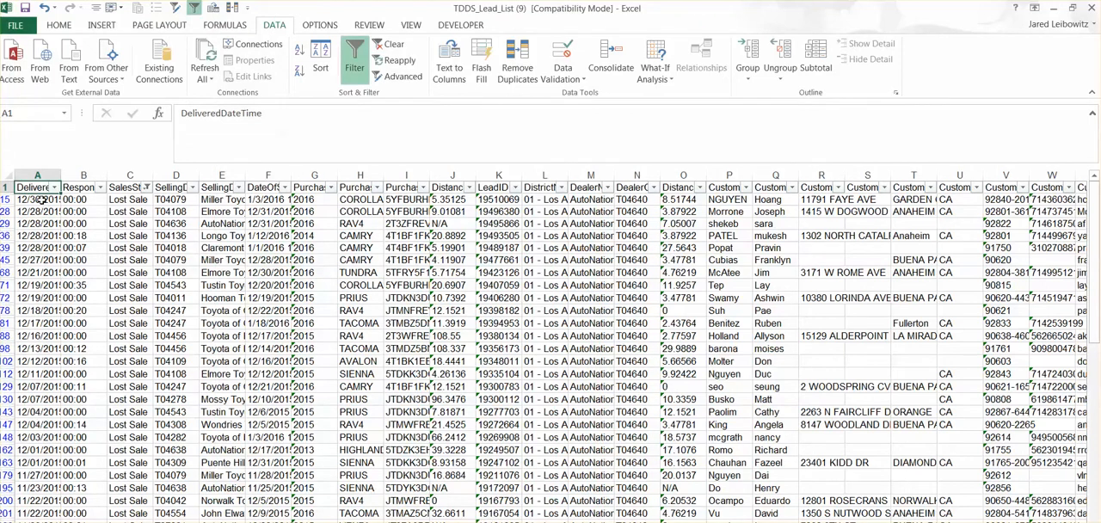
pyautogui.hotkey('ctrl', 'shift', 'End')
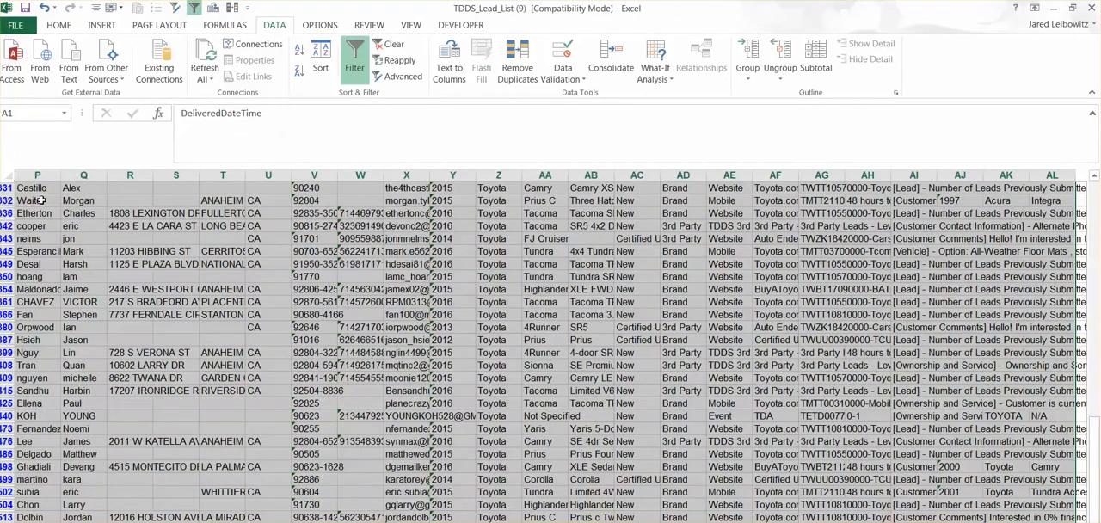
pyautogui.hotkey('ctrl', 'c')
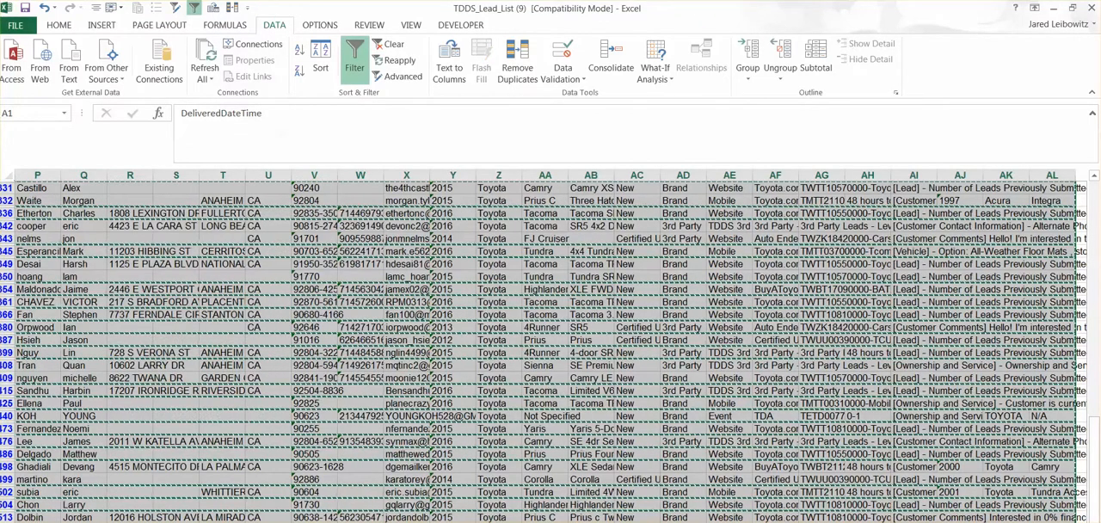
pyautogui.moveTo(0, 96); pyautogui.dragTo(563, 68)
pyautogui.hotkey('ctrl', 'v')
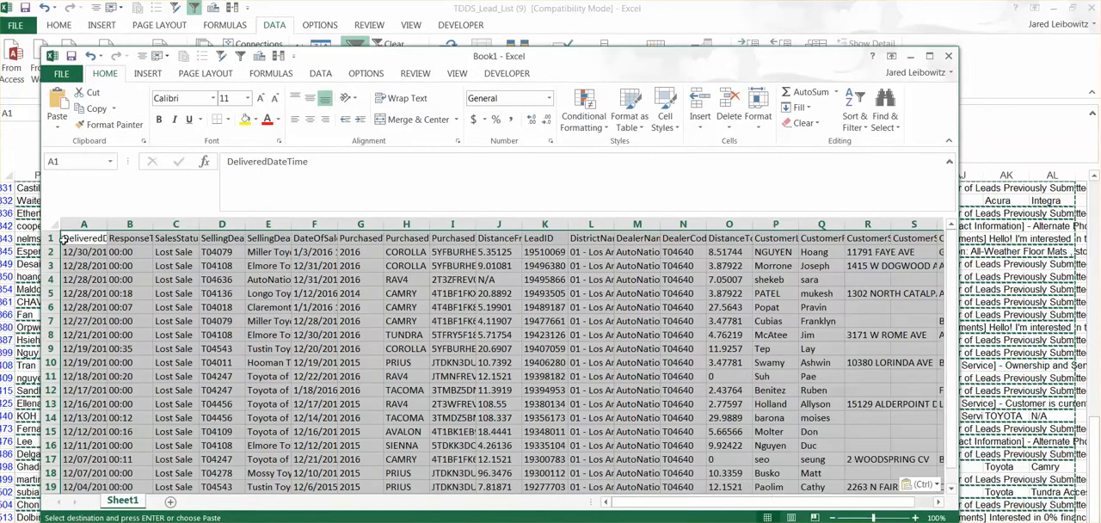
pyautogui.scroll(-3, 206, 314)
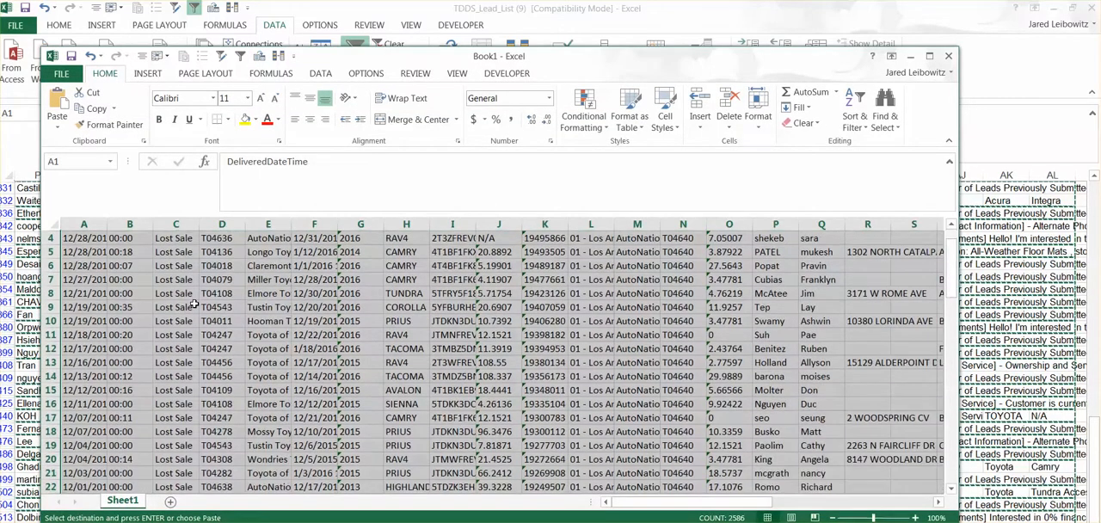
pyautogui.scroll(3, 195, 305)
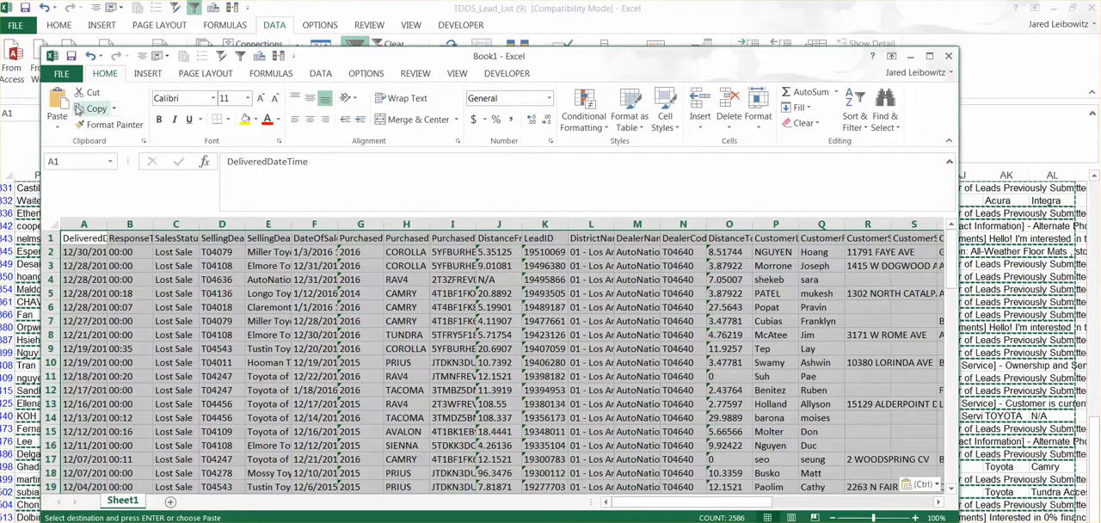
# Step: Save the new workbook to the computer's Desktop as an Excel Workbook named Lost Sales
pyautogui.click(61, 73)
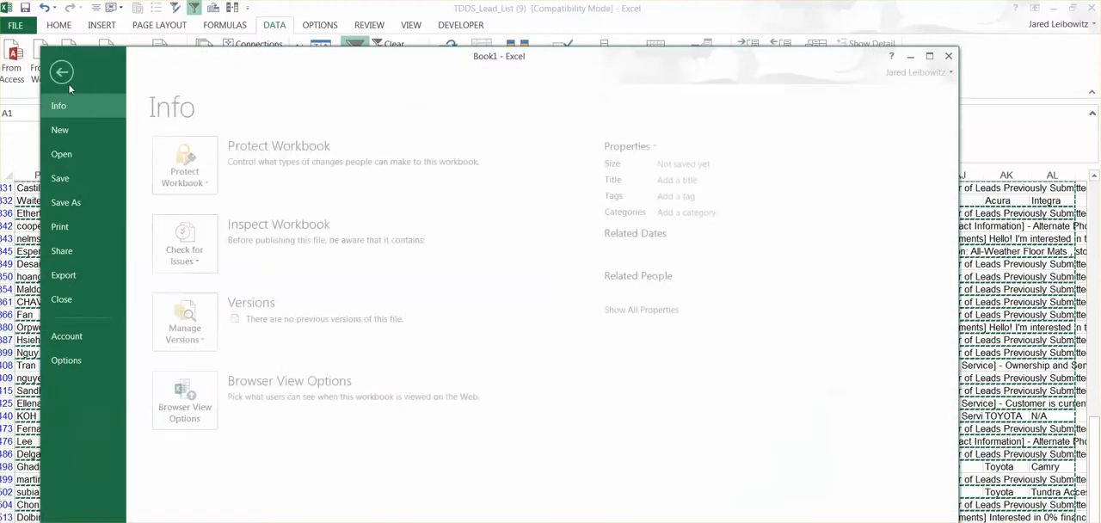
pyautogui.click(86, 198)
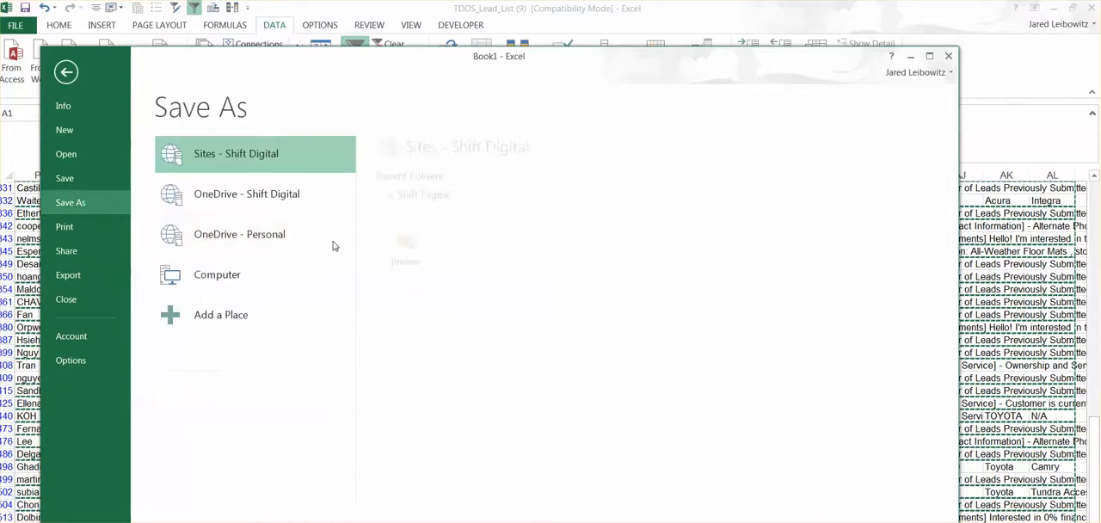
pyautogui.click(255, 275)
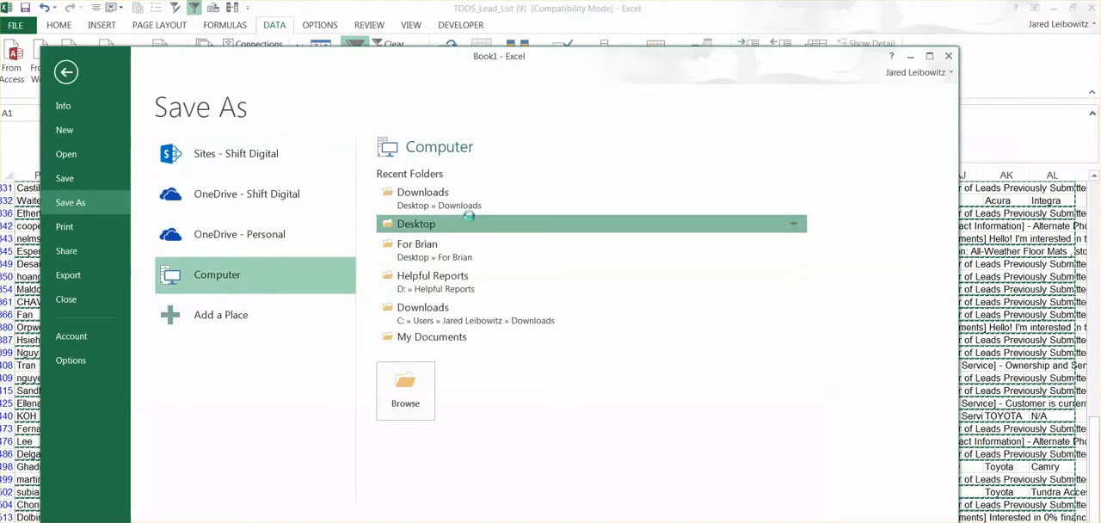
pyautogui.click(555, 227)
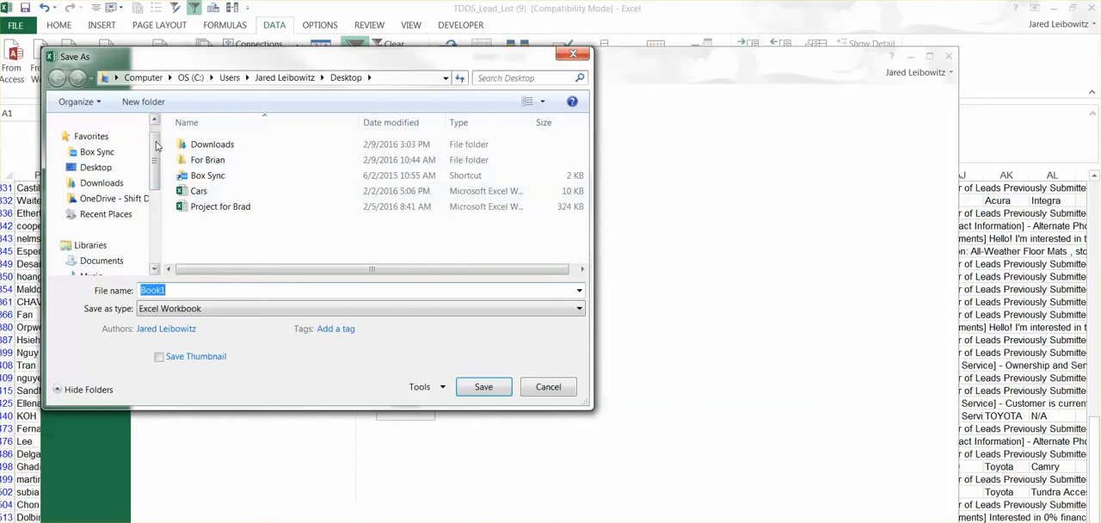
pyautogui.click(101, 168)
pyautogui.doubleClick(172, 290)
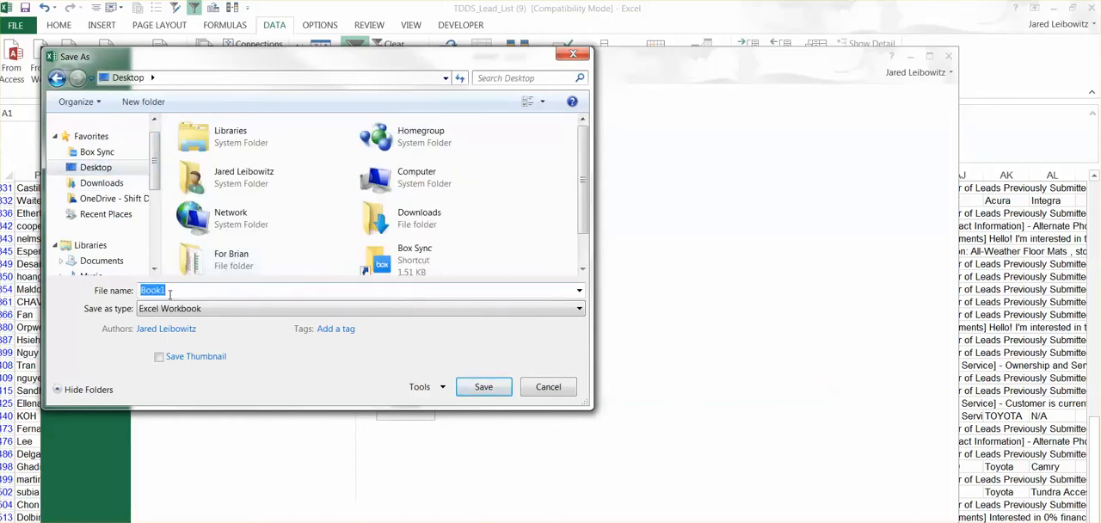
pyautogui.write('Los')
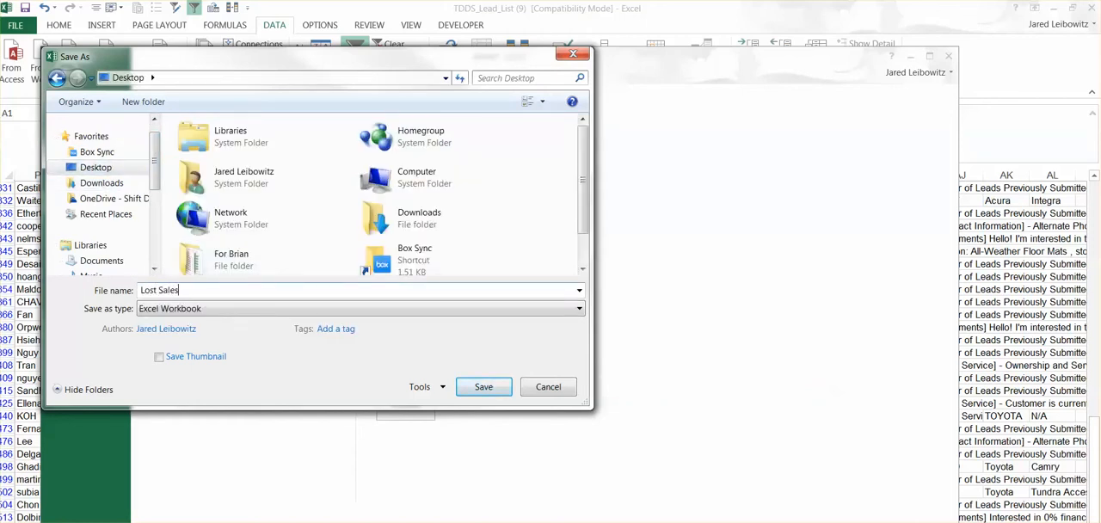
pyautogui.write('t Sales')
pyautogui.press('Return')
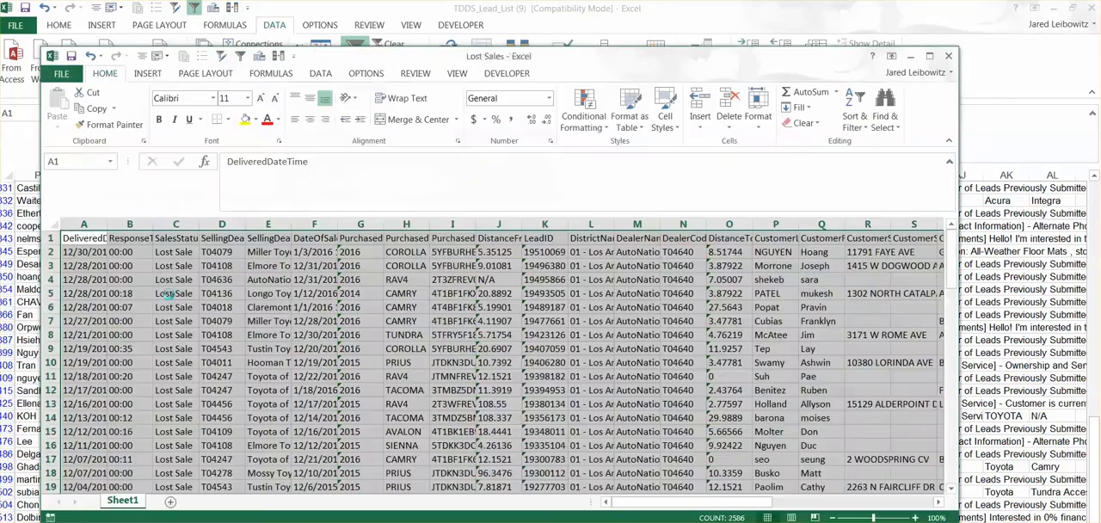
# Step: Close the Lost Sales workbook and the exported lead list workbook
pyautogui.click(947, 57)
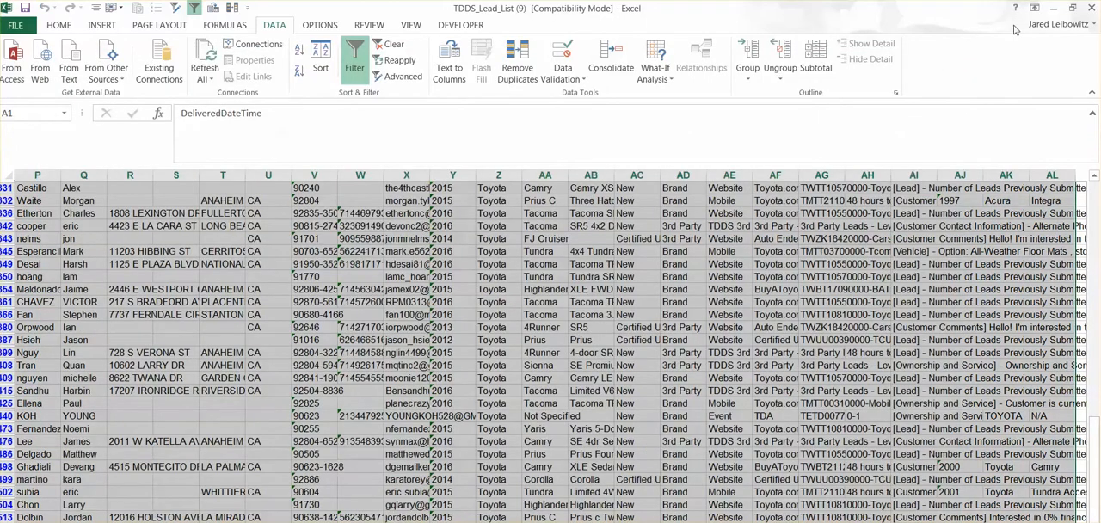
pyautogui.click(1088, 8)
pyautogui.click(559, 335)
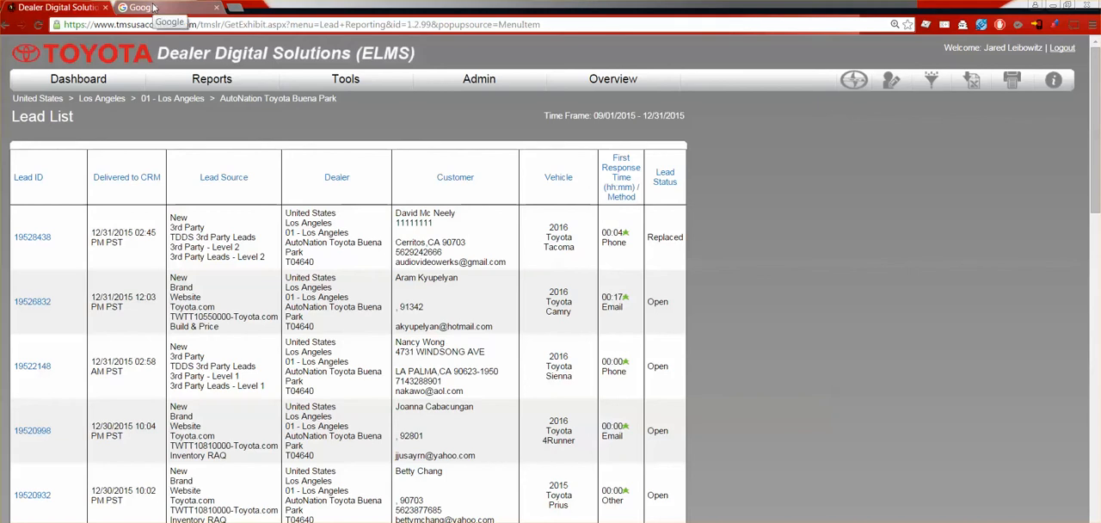
# Step: Open google.com/maps/d/ in a new browser tab and create a new map in My Maps
pyautogui.hotkey('ctrl', 't')
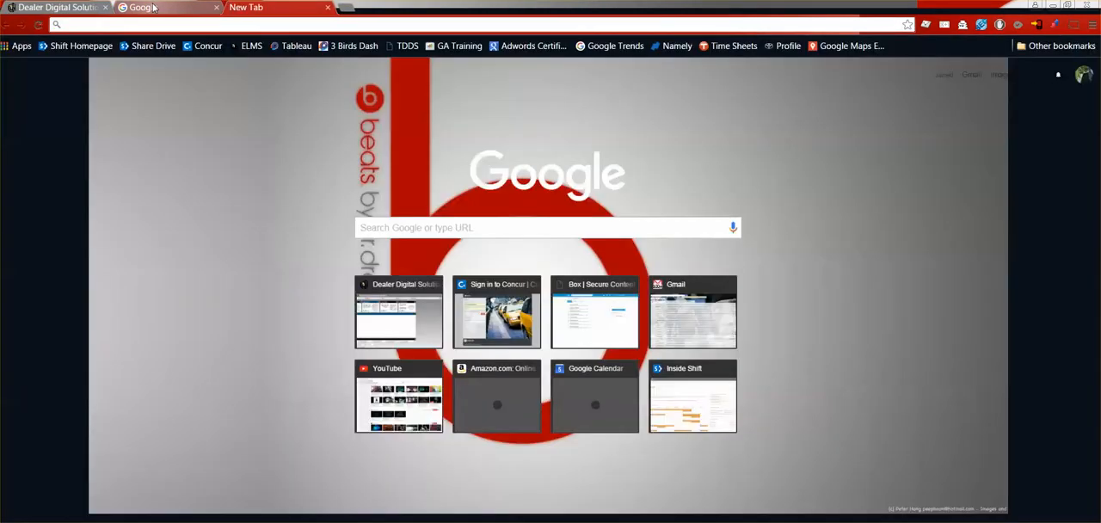
pyautogui.write('google.com')
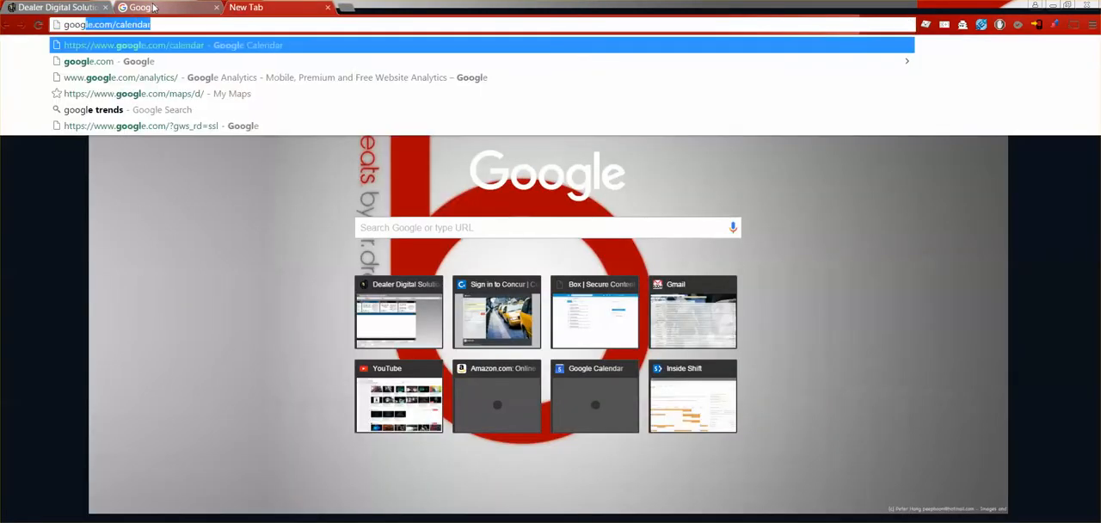
pyautogui.write('/')
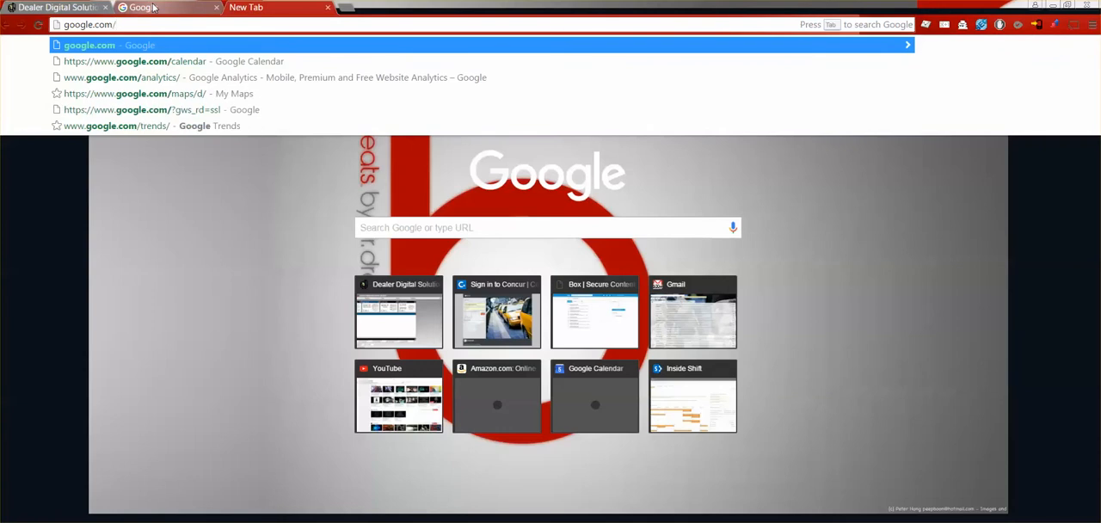
pyautogui.write('maps/d/')
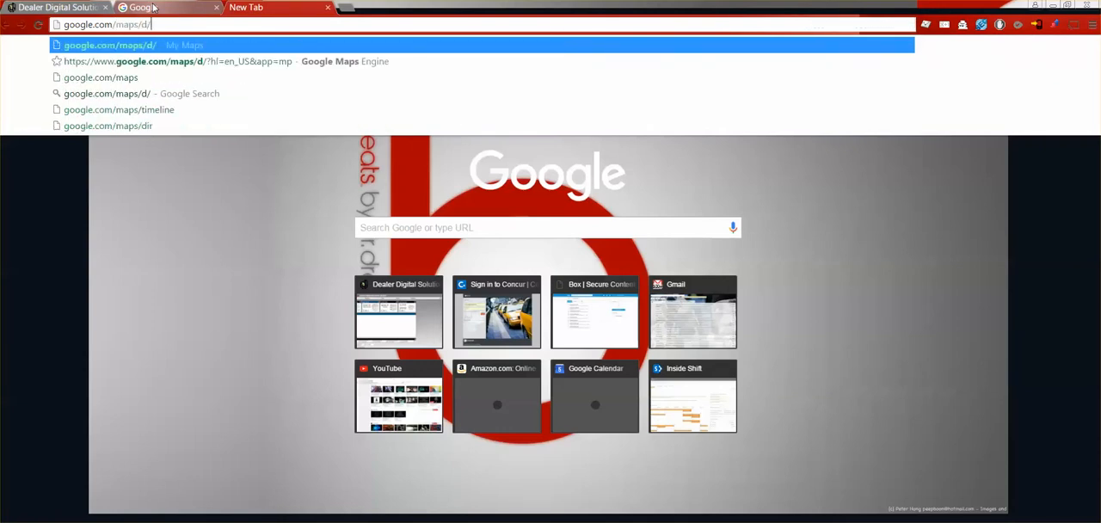
pyautogui.press('Return')
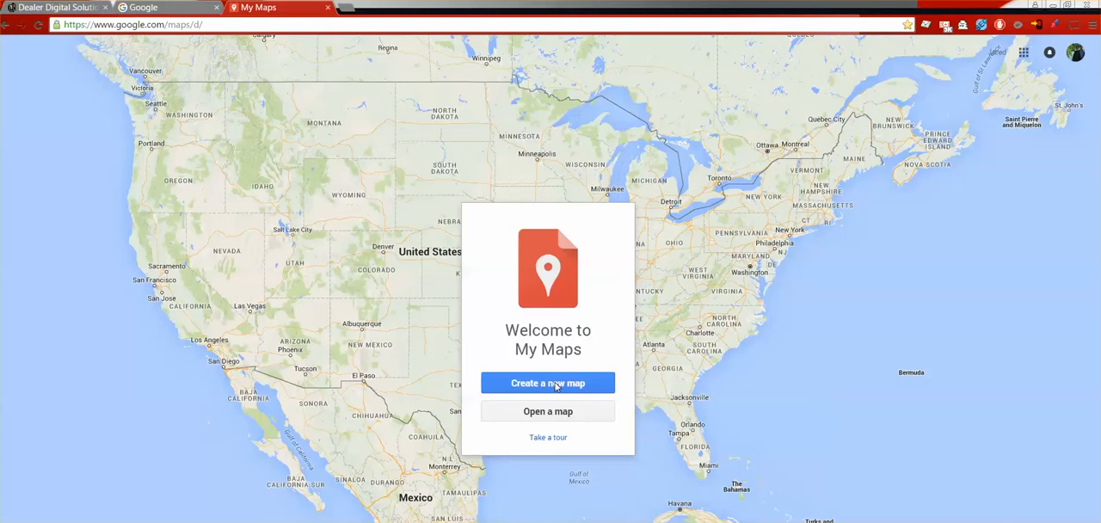
pyautogui.click(555, 384)
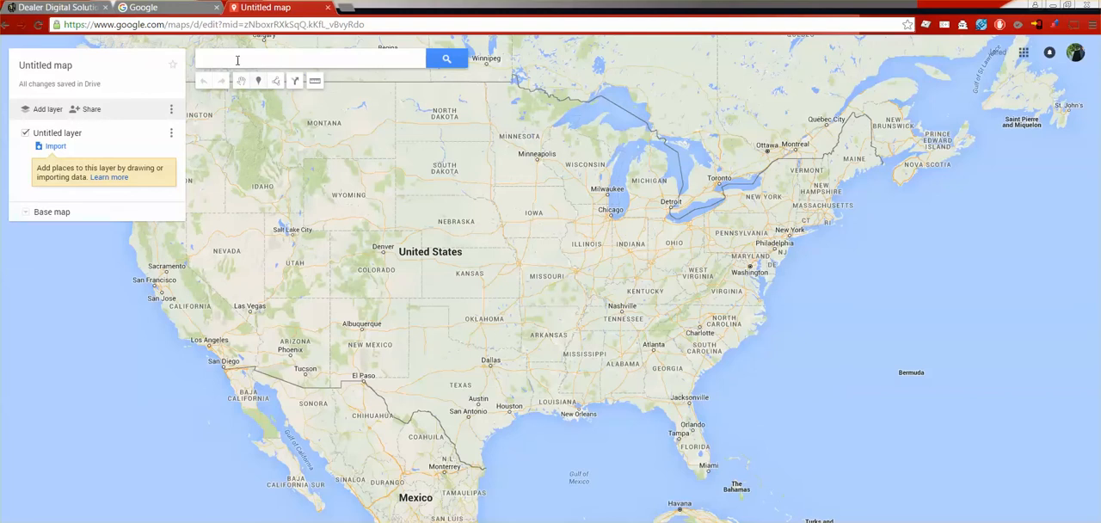
# Step: Search Google for "toyota of buena park" and copy the dealership's street address from the results
pyautogui.click(157, 9)
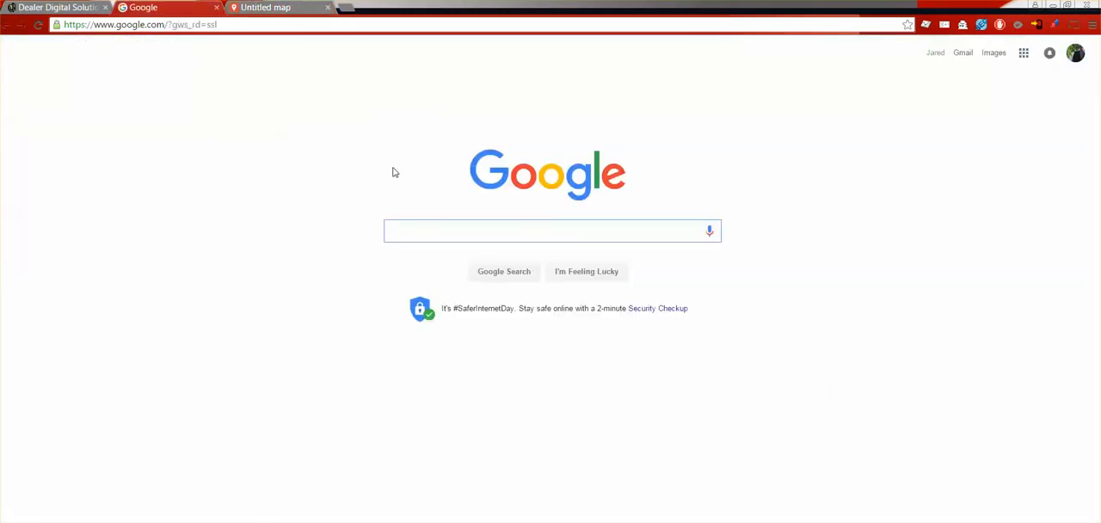
pyautogui.write('toyota ')
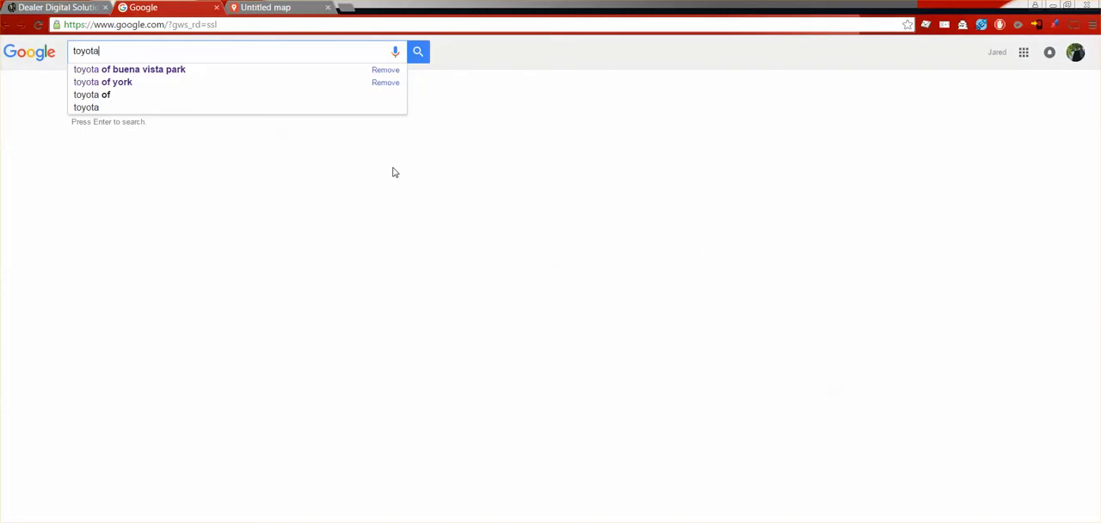
pyautogui.write('of buena')
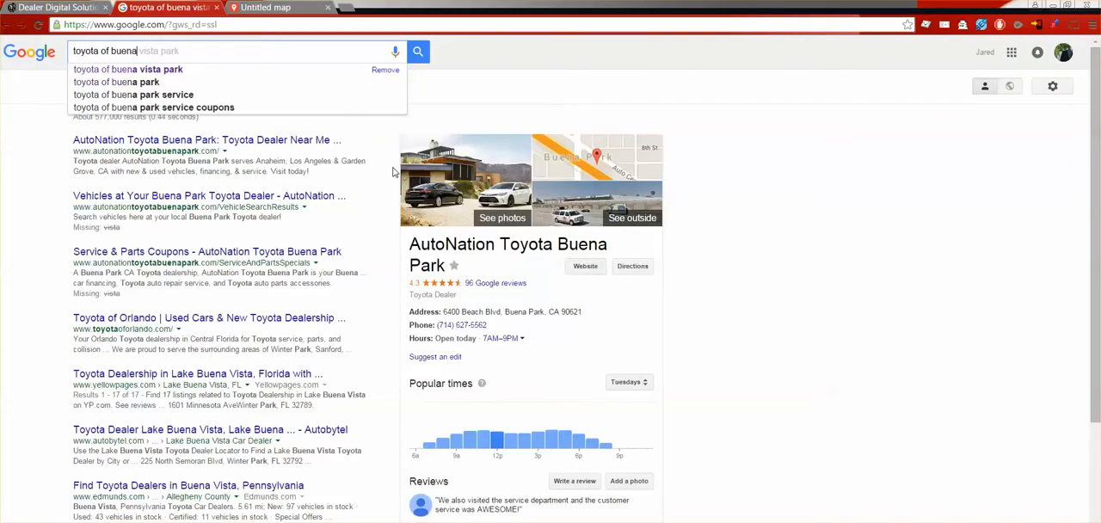
pyautogui.write(' park')
pyautogui.press('Return')
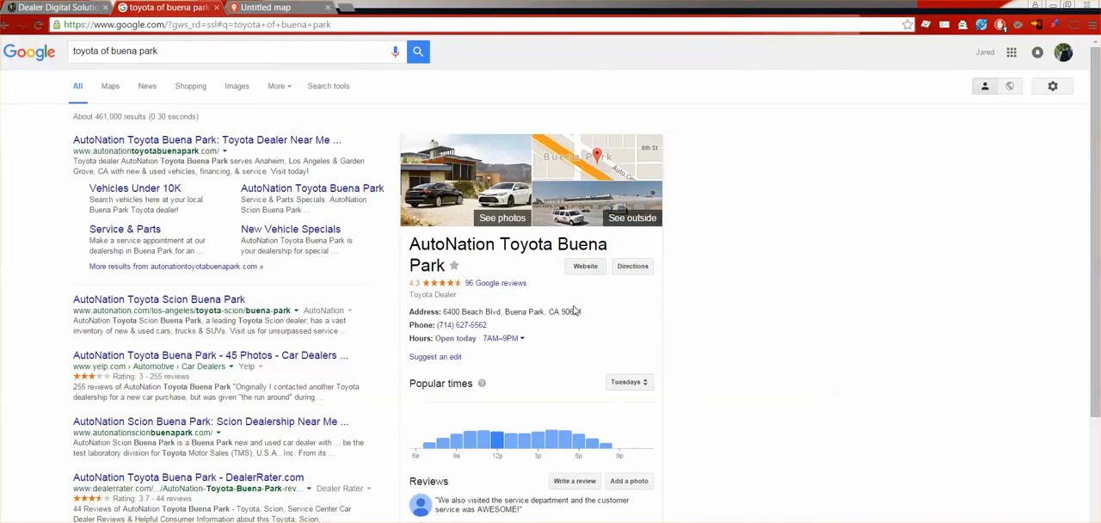
pyautogui.moveTo(594, 313); pyautogui.dragTo(440, 310)
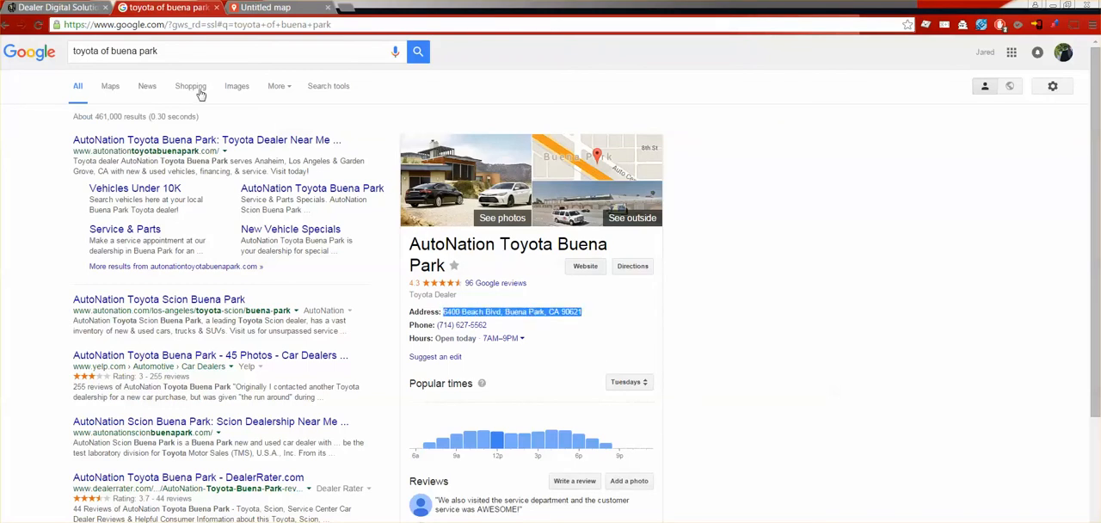
# Step: Find the copied dealership address on the untitled map and add the location to the map as a marker
pyautogui.click(286, 11)
pyautogui.click(285, 60)
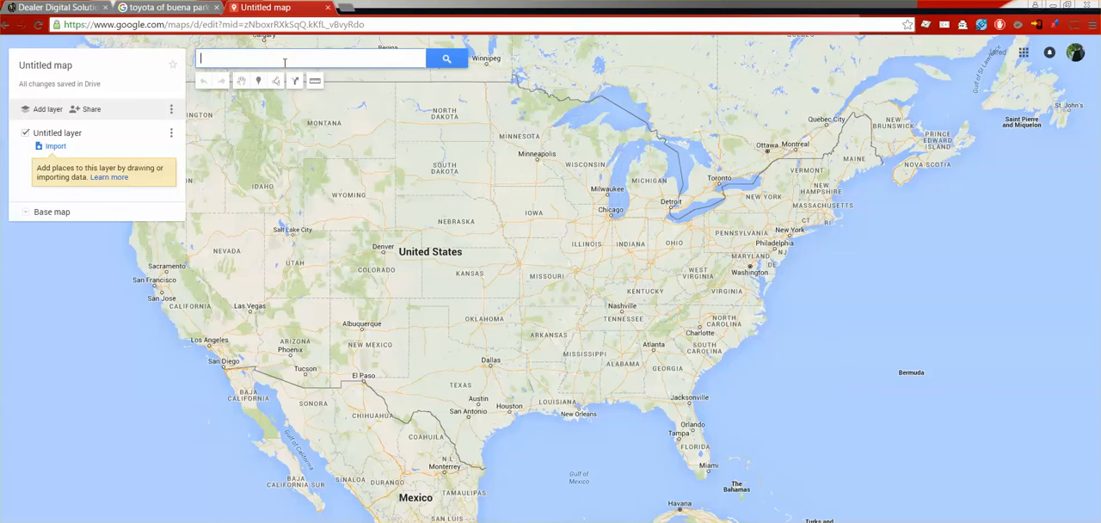
pyautogui.hotkey('ctrl', 'v')
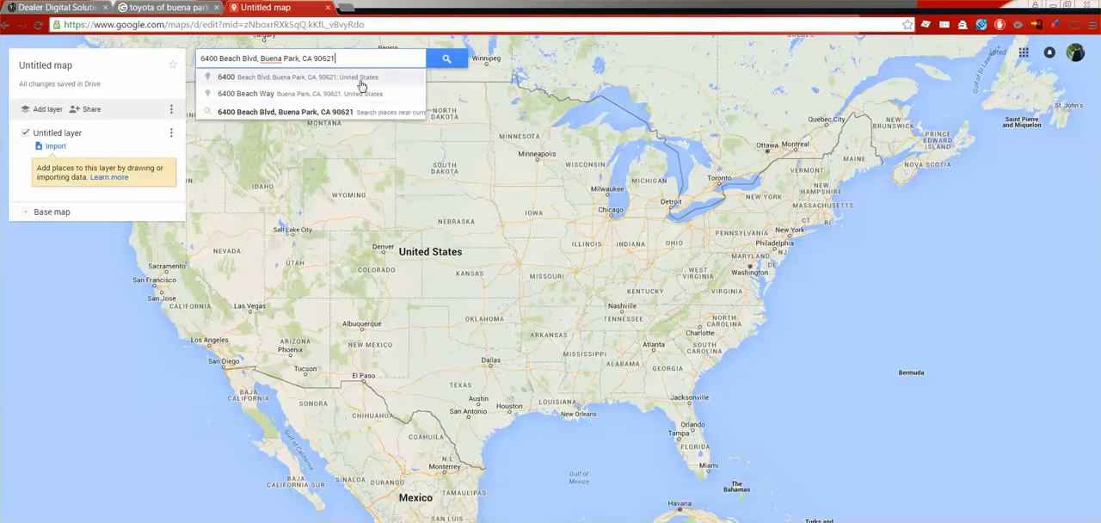
pyautogui.click(361, 82)
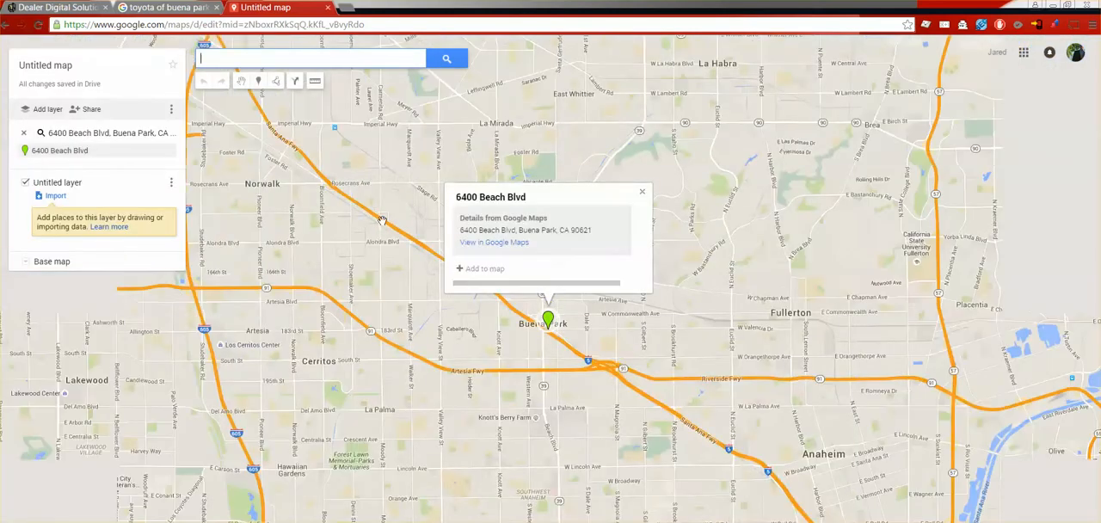
pyautogui.click(485, 269)
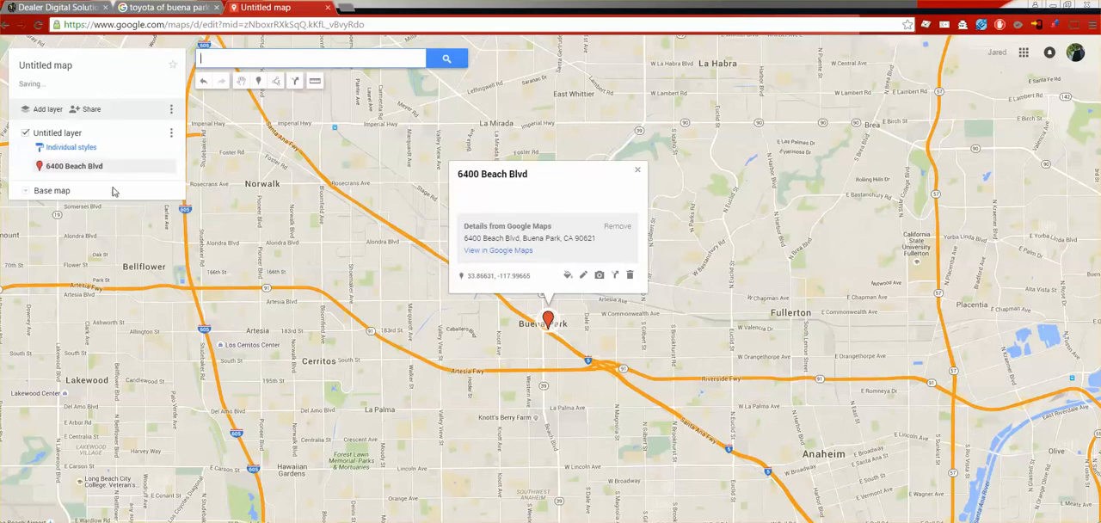
# Step: Rename the untitled layer holding the dealership marker as Dealership
pyautogui.click(171, 134)
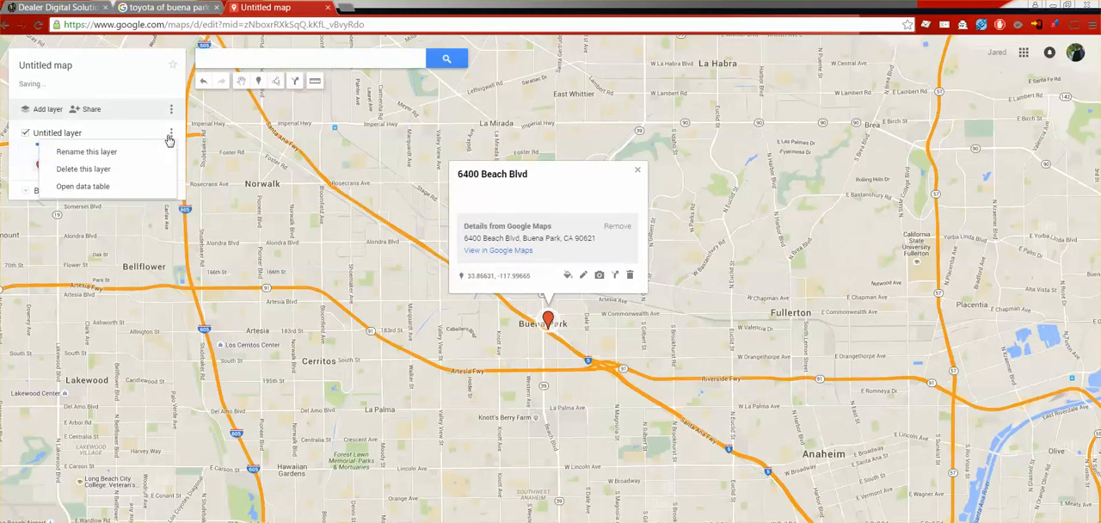
pyautogui.click(87, 152)
pyautogui.write('Dealership')
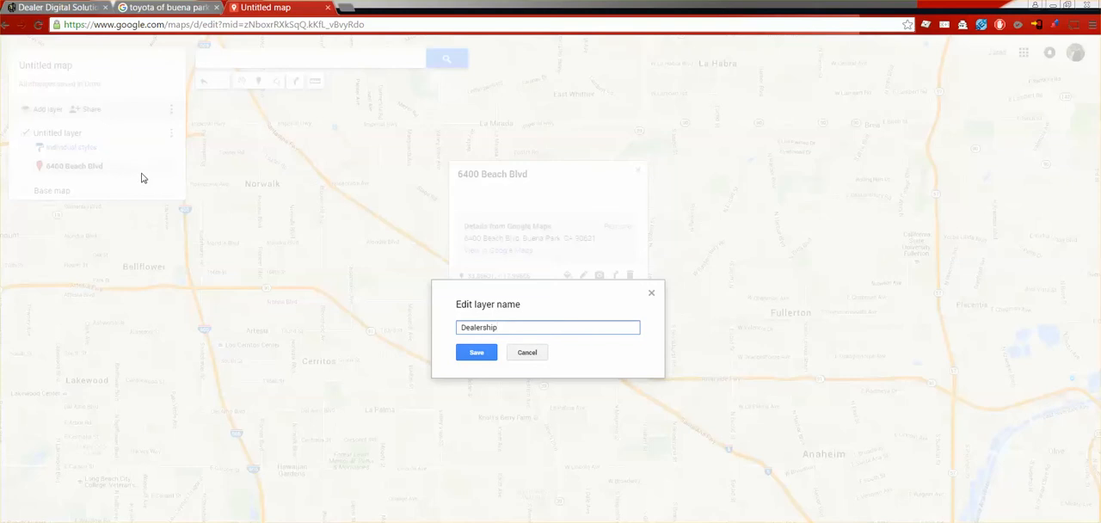
pyautogui.click(482, 351)
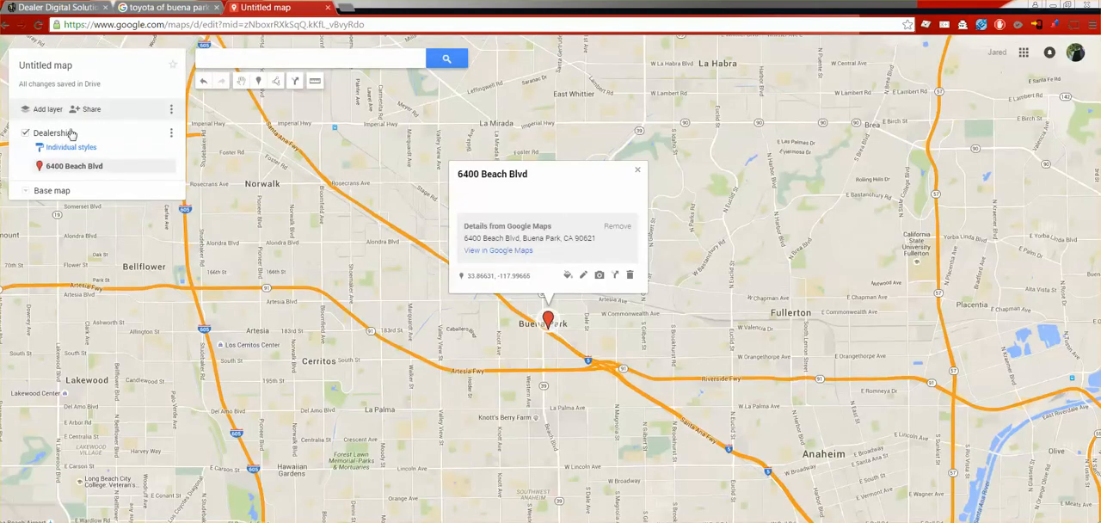
# Step: Change the dealership marker's icon to the car icon from the Business set
pyautogui.moveTo(131, 172)
pyautogui.click(166, 170)
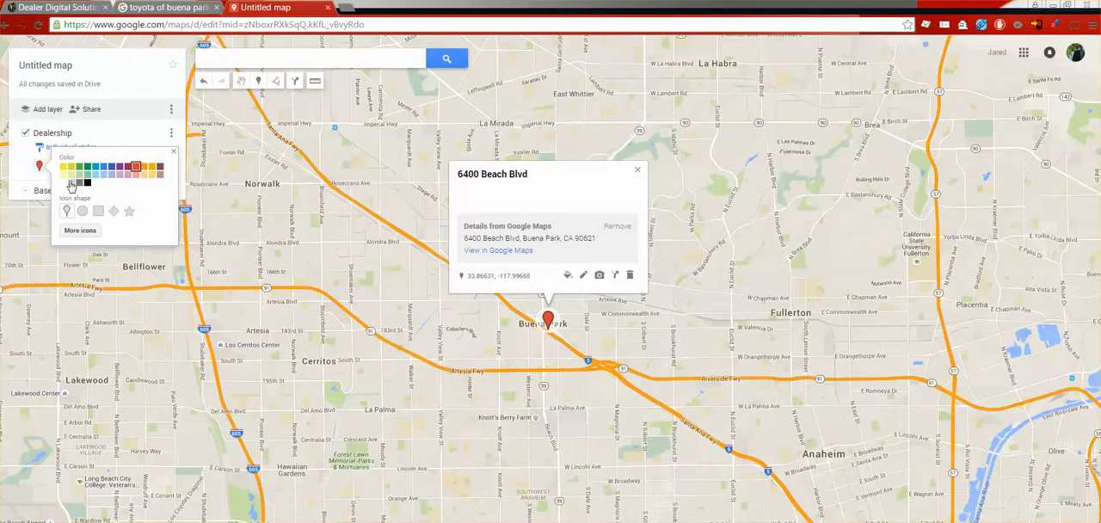
pyautogui.click(82, 232)
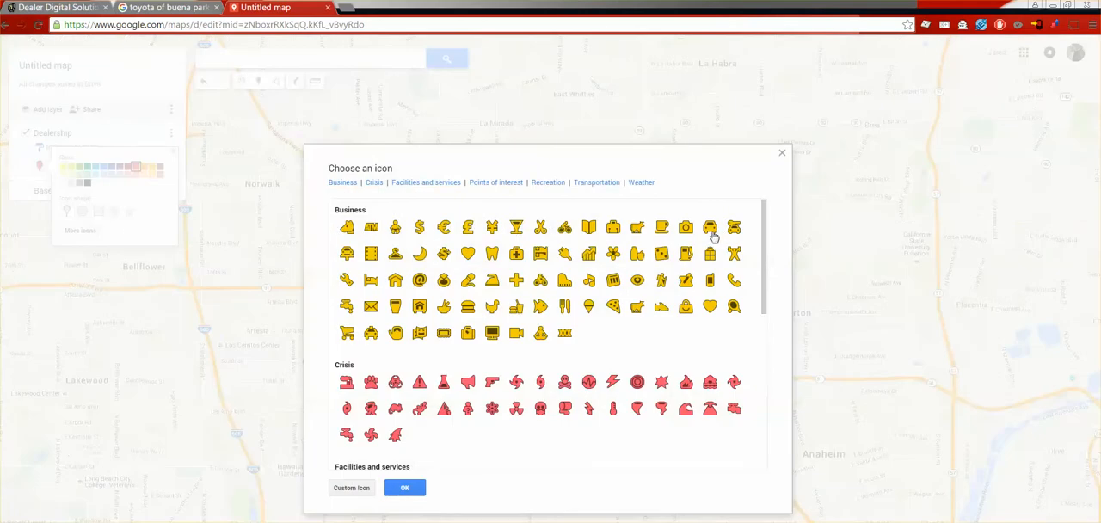
pyautogui.click(710, 227)
pyautogui.click(404, 489)
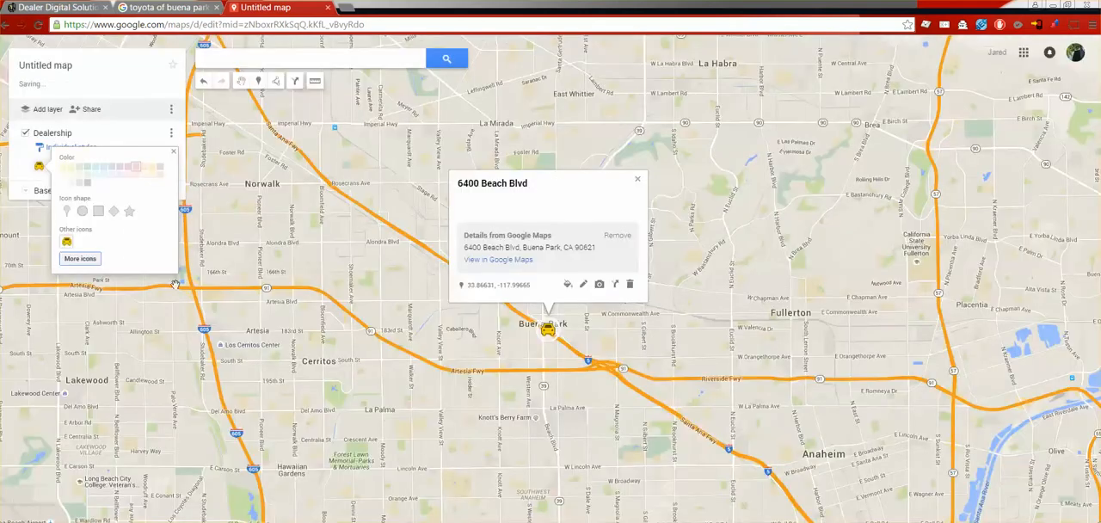
pyautogui.click(352, 234)
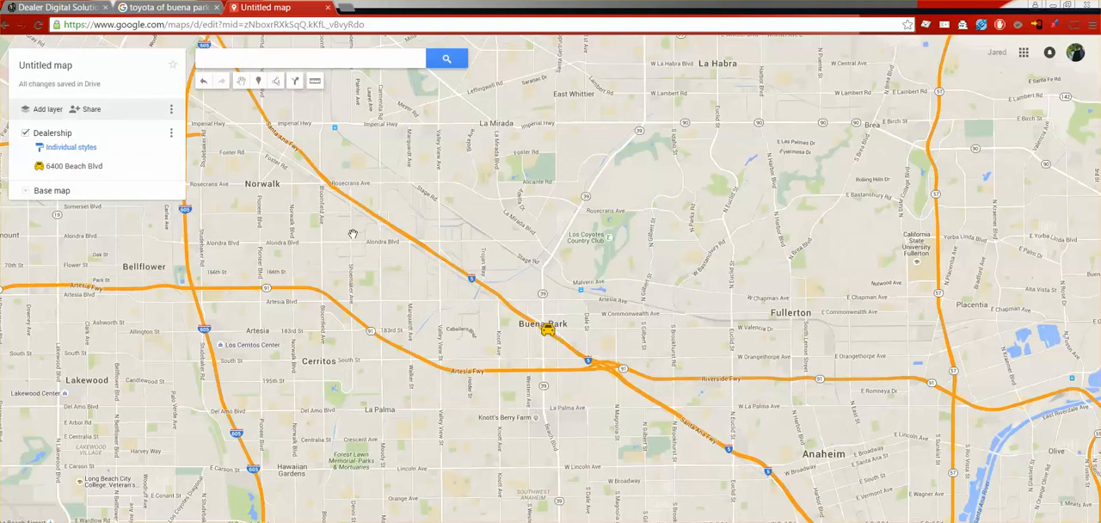
# Step: Add a new layer to the map and upload the Lost Sales workbook from the desktop folder as its import file
pyautogui.click(49, 110)
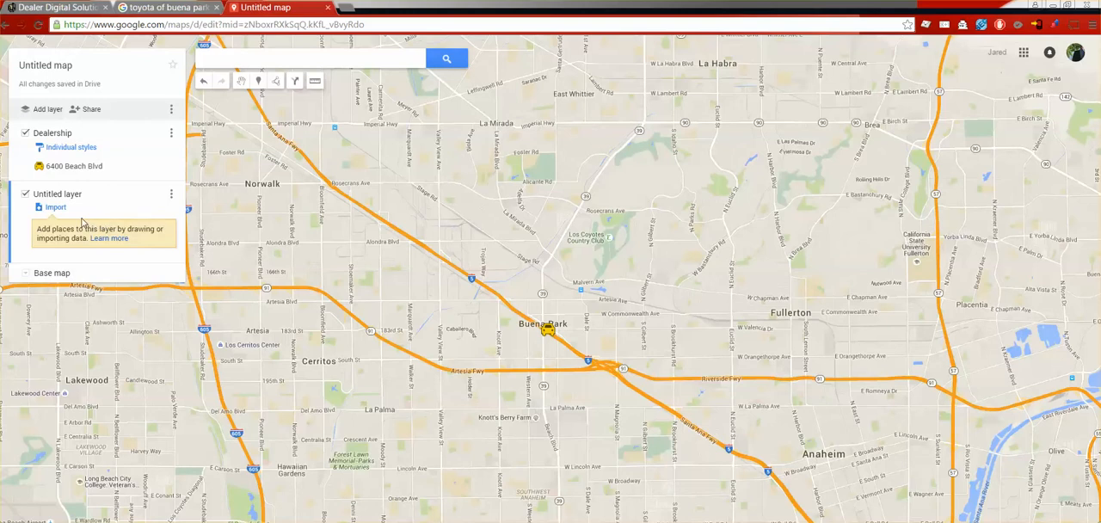
pyautogui.click(56, 208)
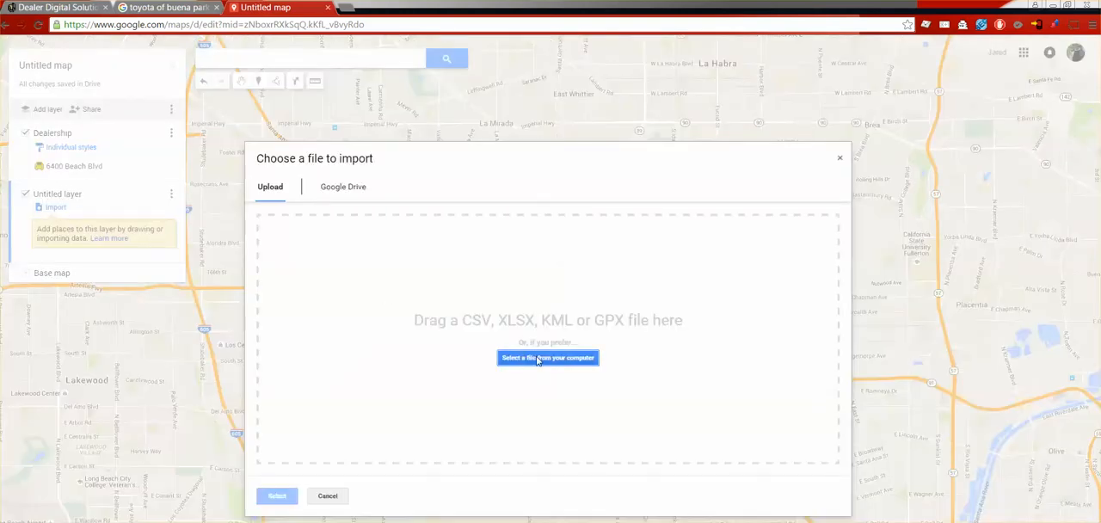
pyautogui.click(537, 359)
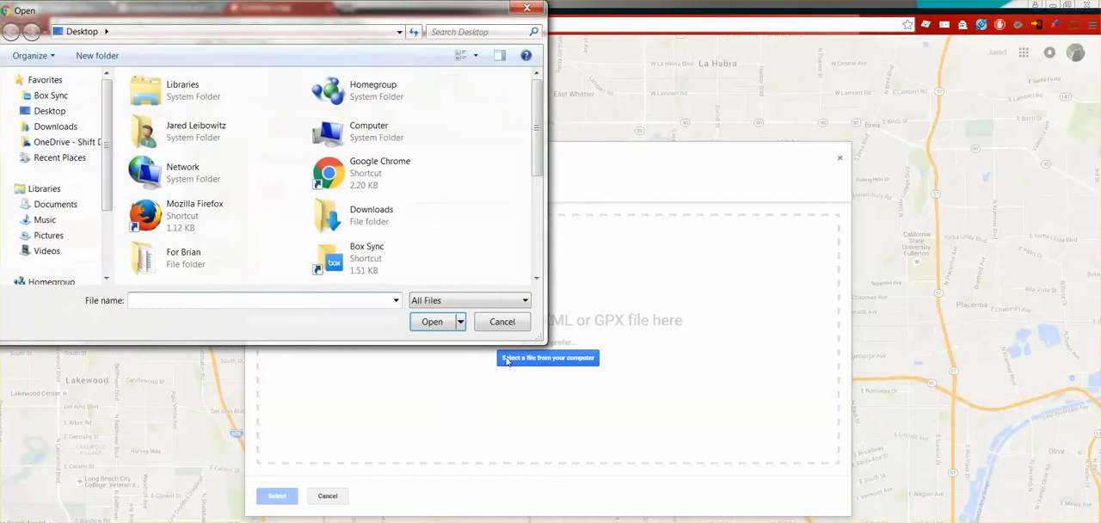
pyautogui.click(60, 113)
pyautogui.scroll(-5, 521, 137)
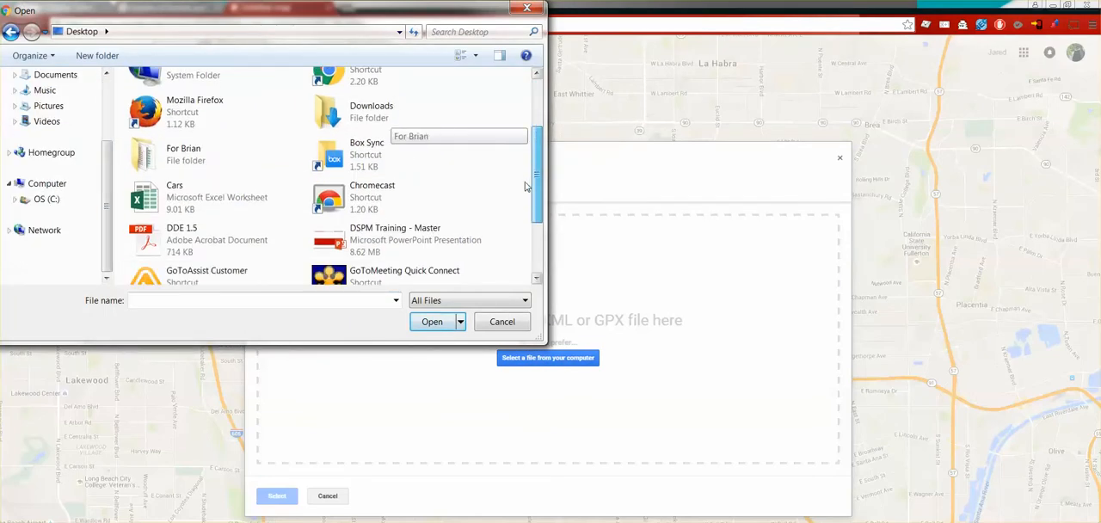
pyautogui.doubleClick(450, 223)
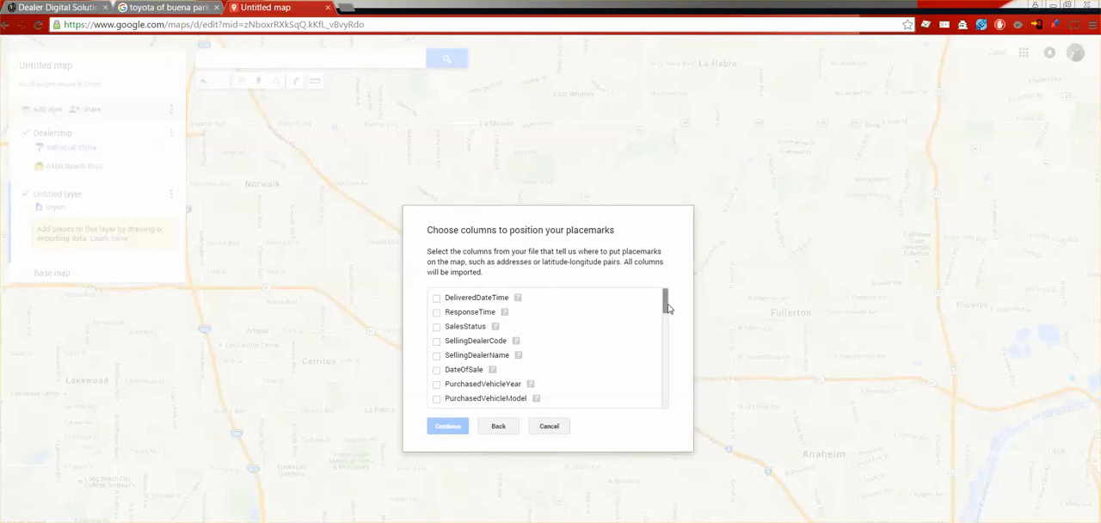
# Step: Position the imported placemarks by CustomerPostalCode, title the markers by SellingDealerName, and finish the import
pyautogui.moveTo(664, 308); pyautogui.dragTo(663, 366)
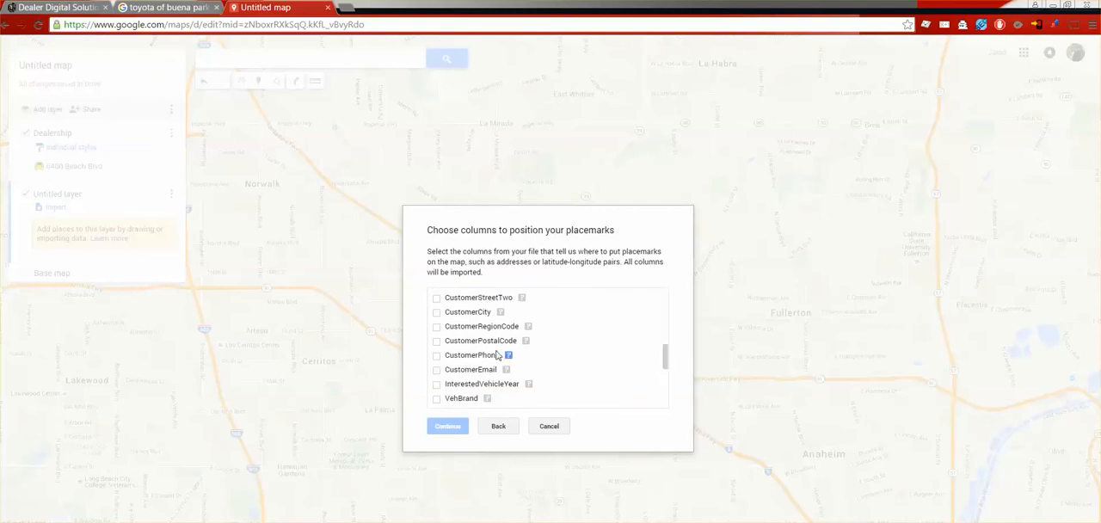
pyautogui.click(458, 344)
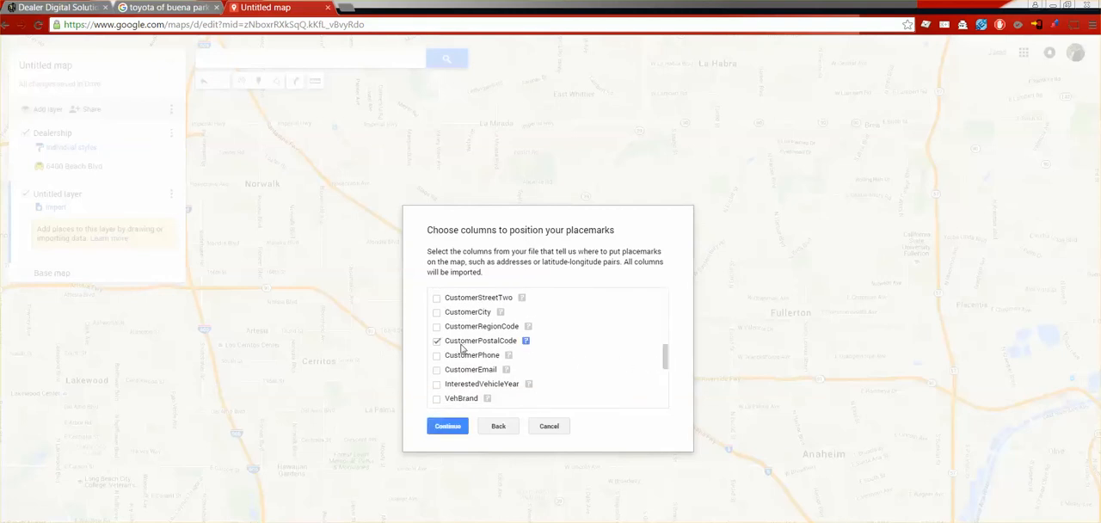
pyautogui.click(448, 427)
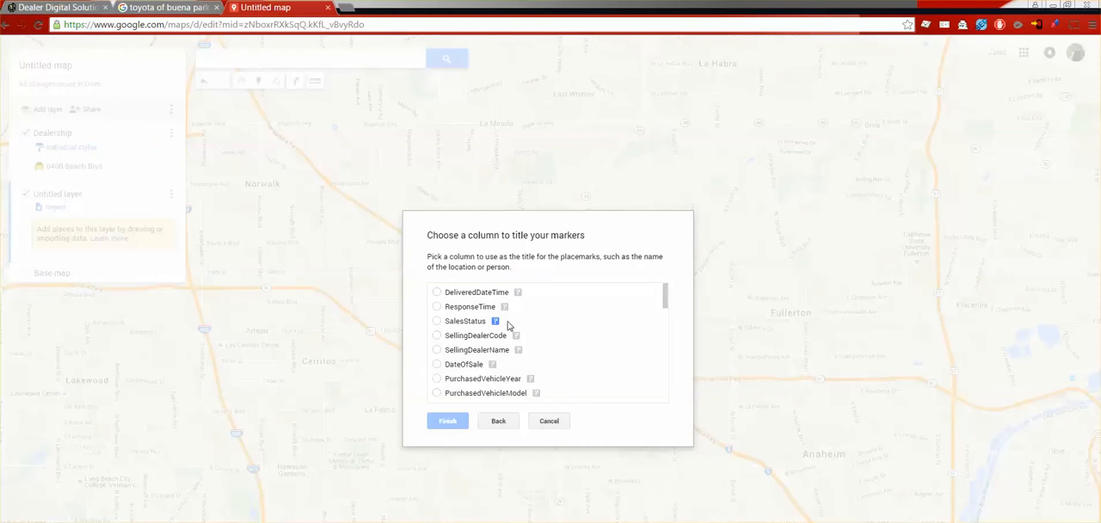
pyautogui.click(437, 351)
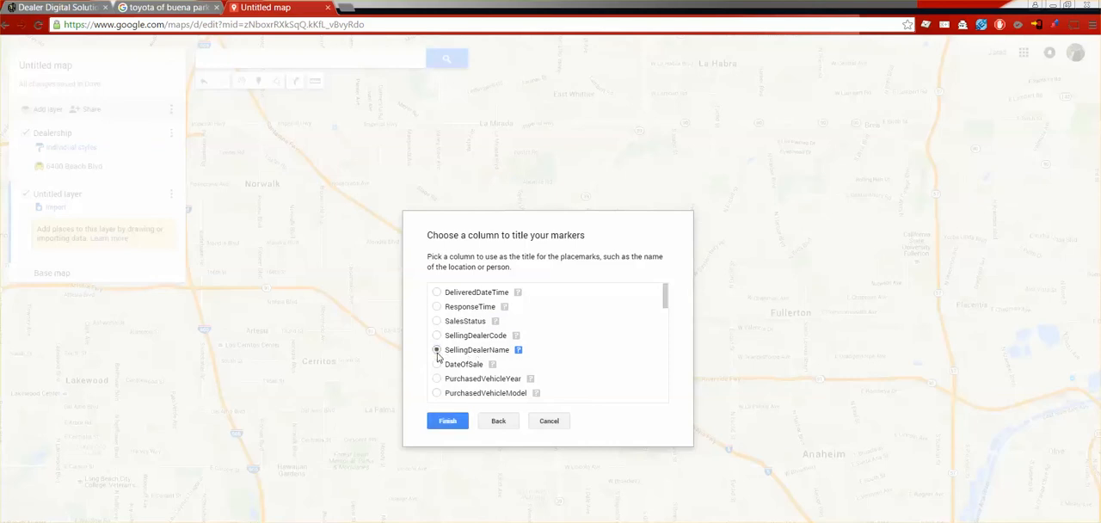
pyautogui.click(447, 422)
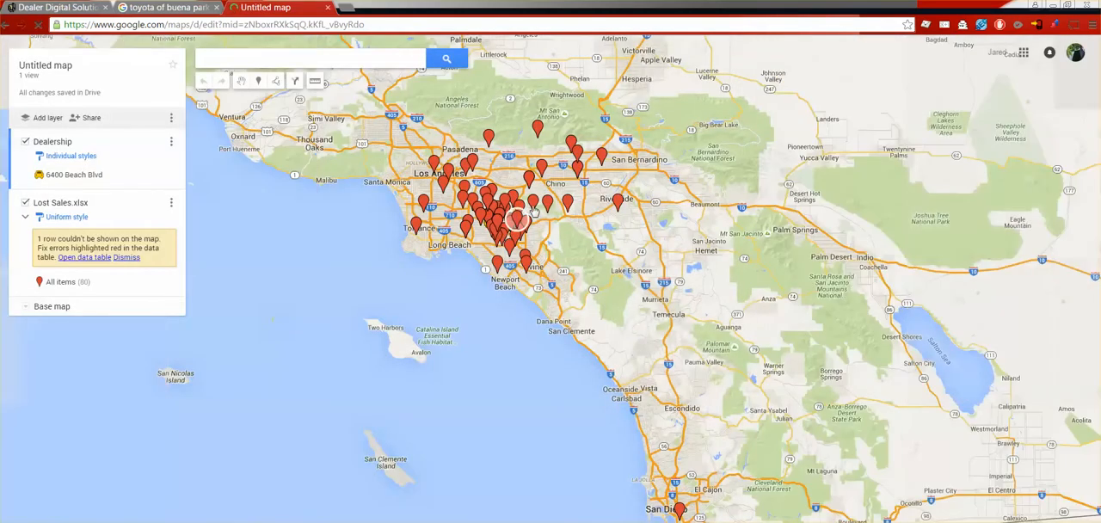
# Step: Examine the lost-sale markers around the dealership and read through the sale details of the marker near Downey
pyautogui.scroll(2, 511, 225)
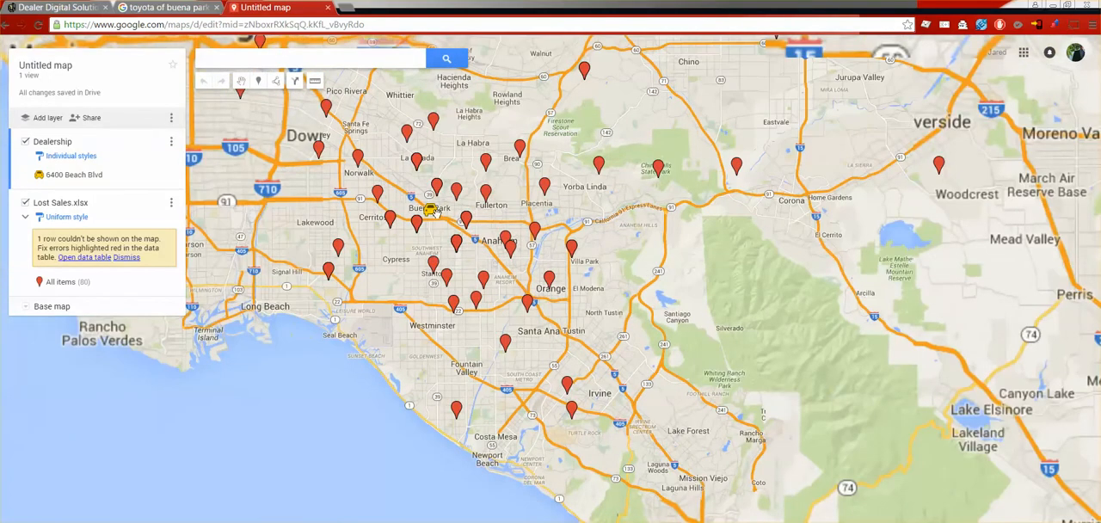
pyautogui.moveTo(379, 211); pyautogui.dragTo(346, 331)
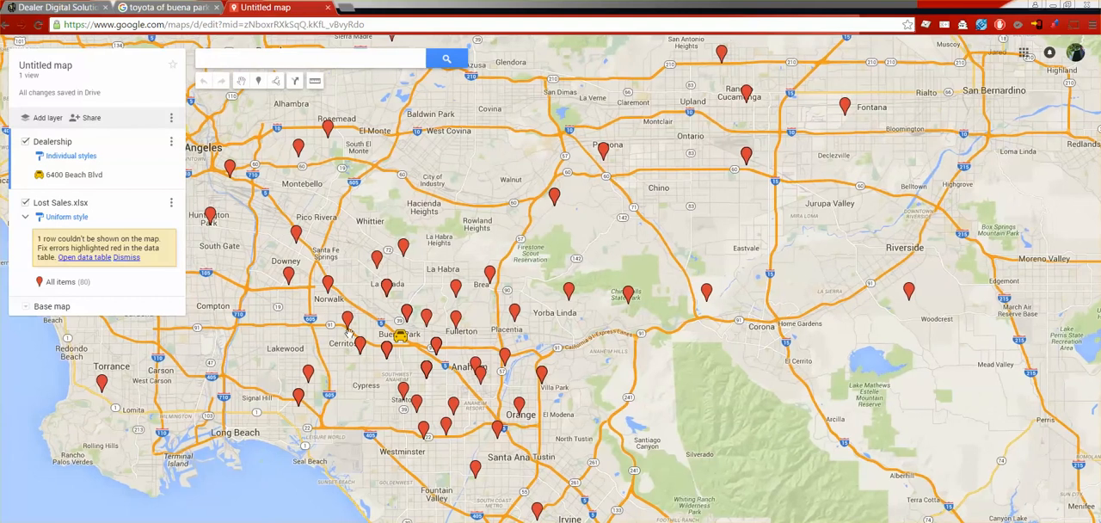
pyautogui.click(290, 283)
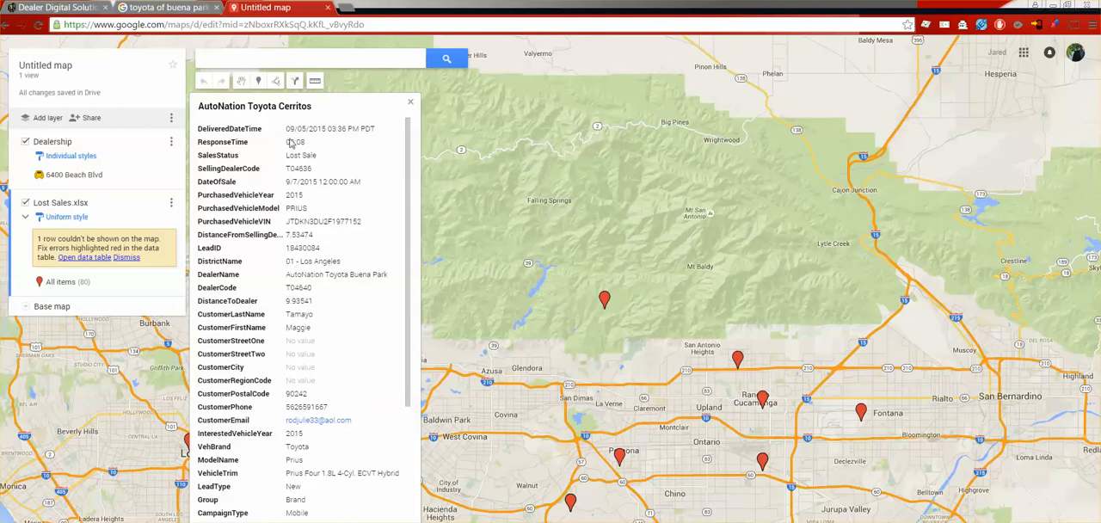
pyautogui.scroll(-1, 267, 273)
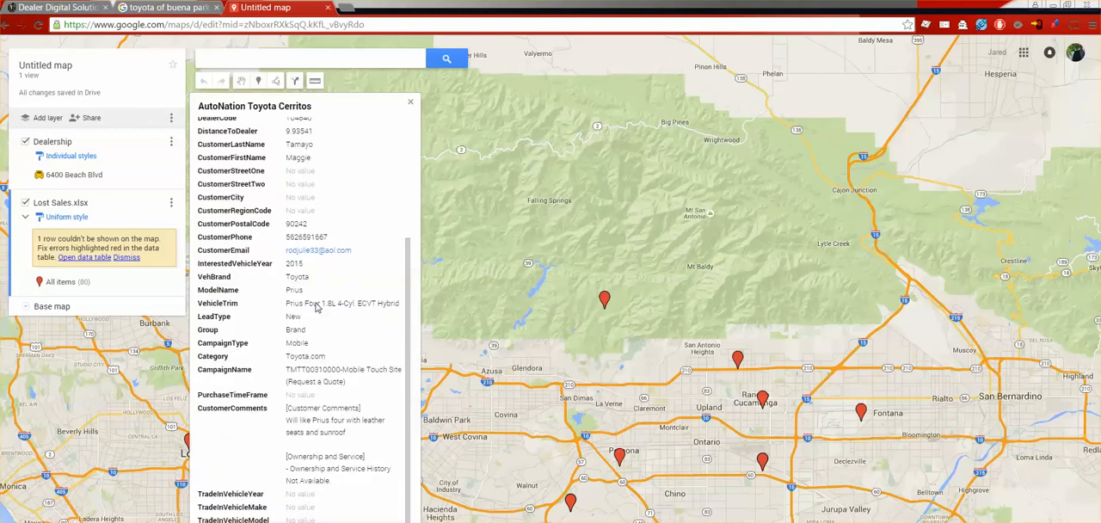
pyautogui.scroll(1, 316, 307)
pyautogui.click(460, 401)
pyautogui.moveTo(475, 429); pyautogui.dragTo(479, 207)
pyautogui.moveTo(578, 386); pyautogui.dragTo(501, 320)
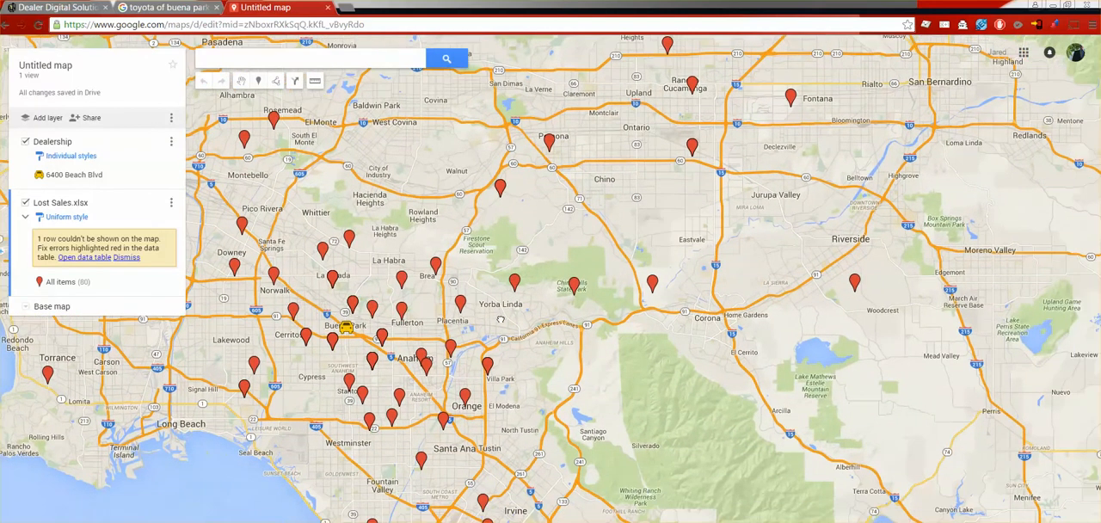